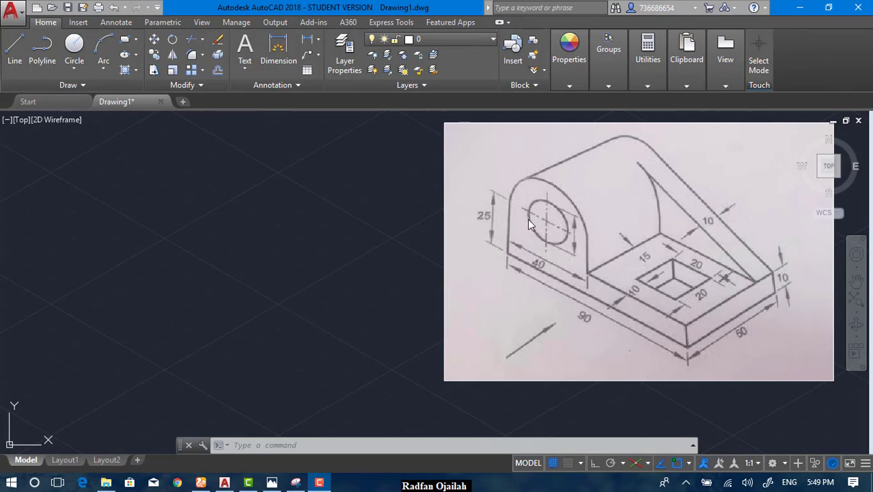
Turn on Ortho mode after cancelling a trial line
click(418, 357)
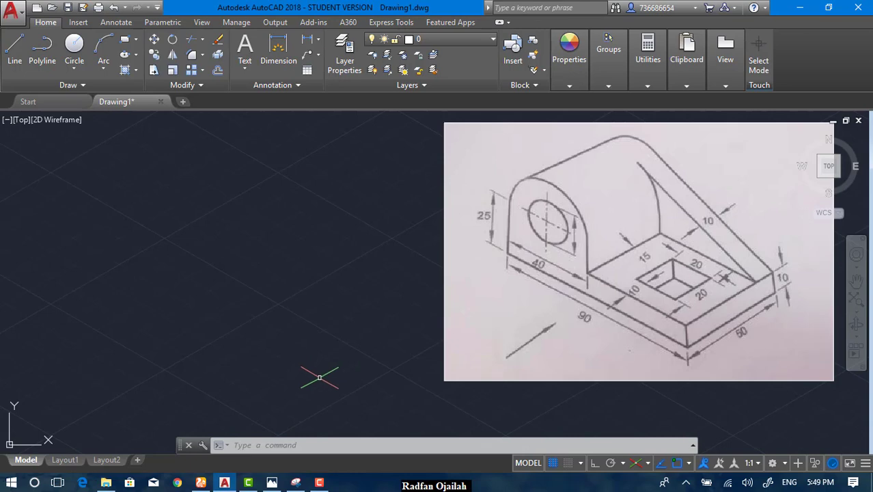
text(L)
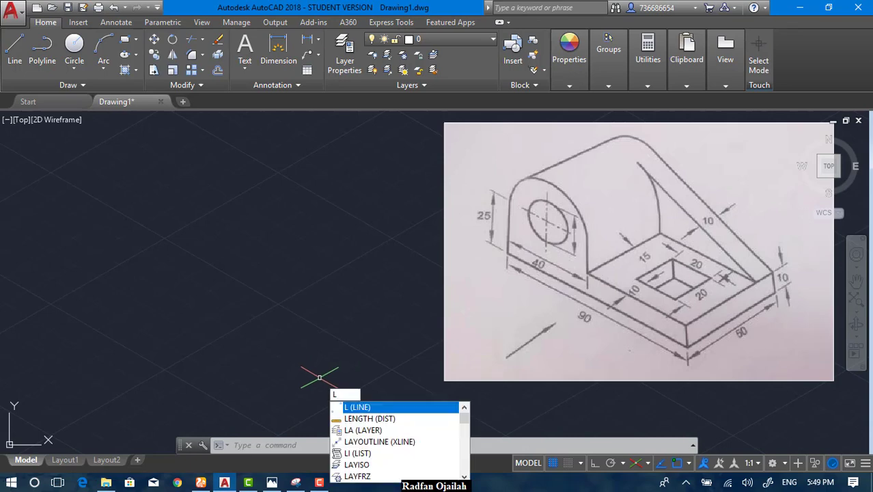
key(Return)
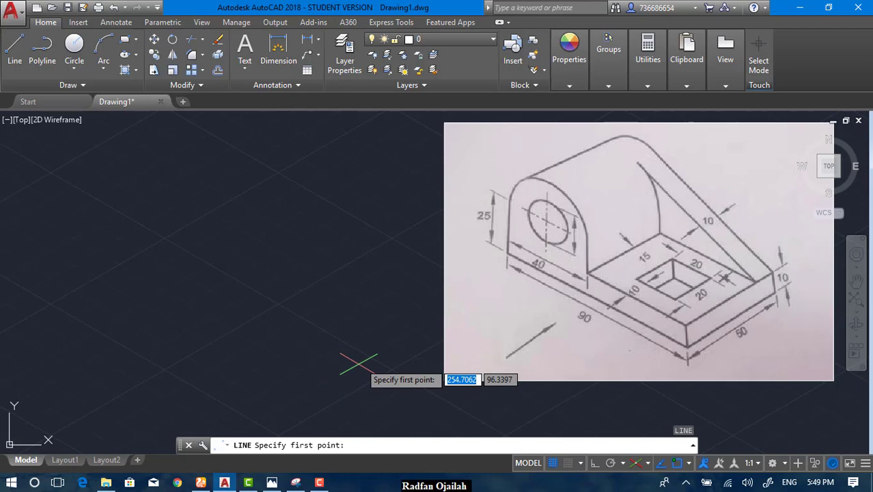
click(367, 353)
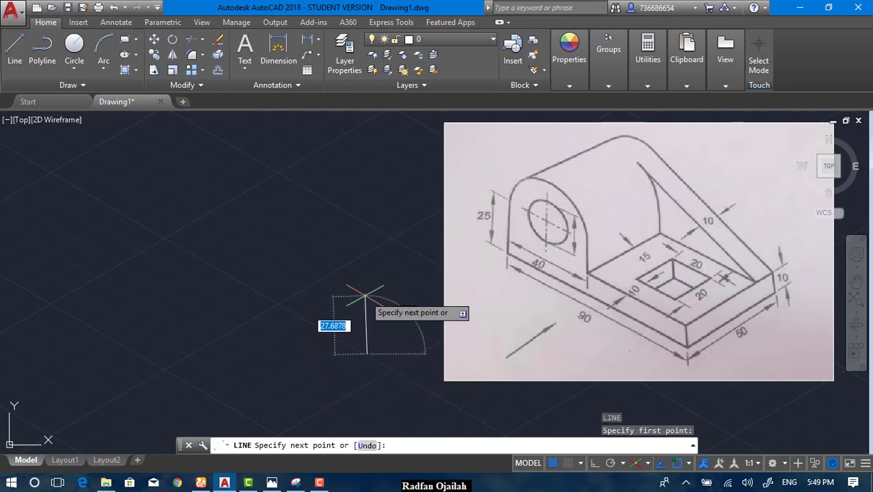
key(Escape)
click(593, 464)
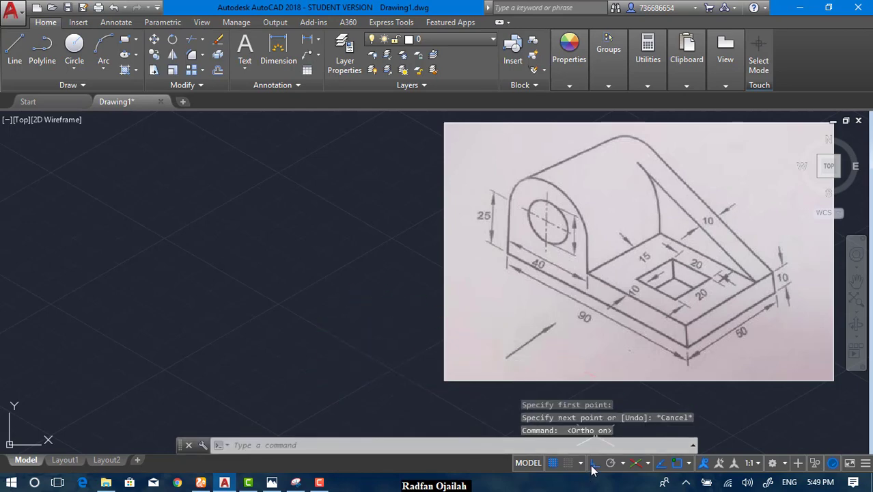
Draw the 10-unit vertical end edge of the base on the right isoplane
text(l)
key(Return)
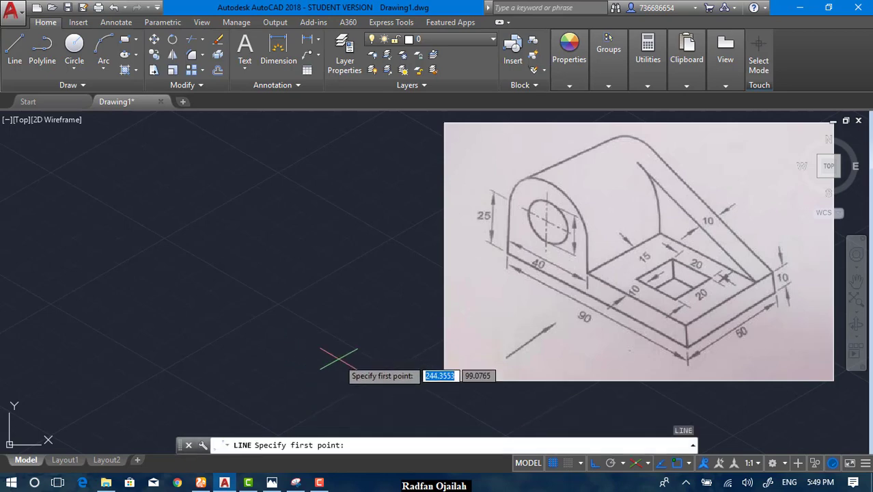
key(F5)
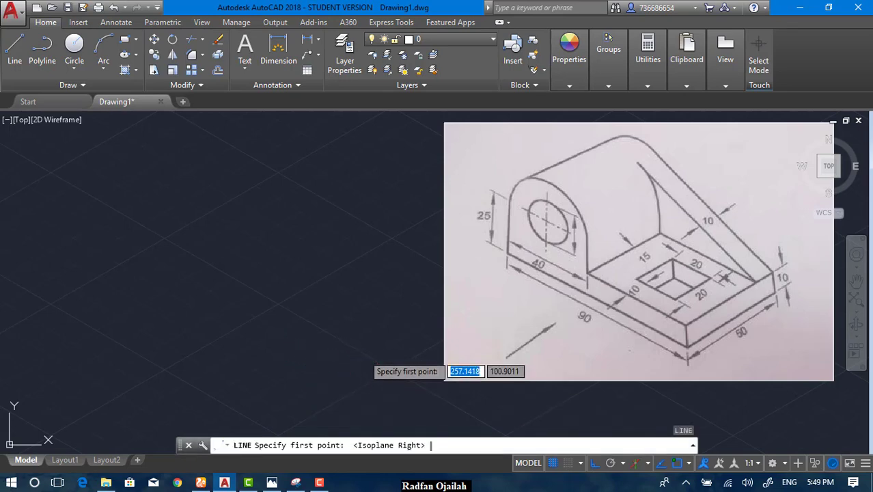
click(369, 353)
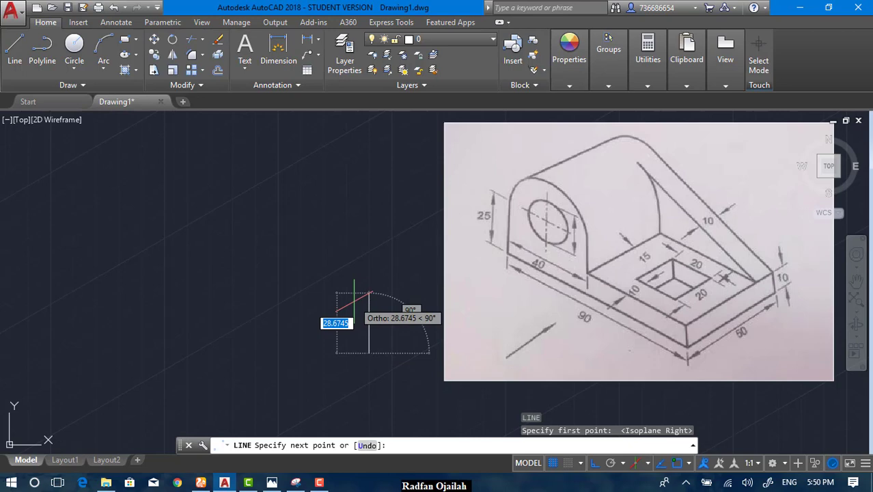
text(10)
key(Return)
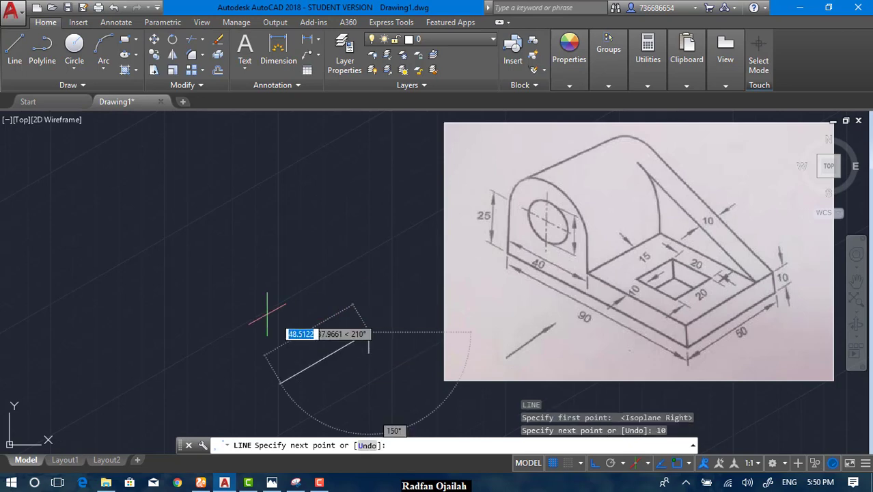
key(F5)
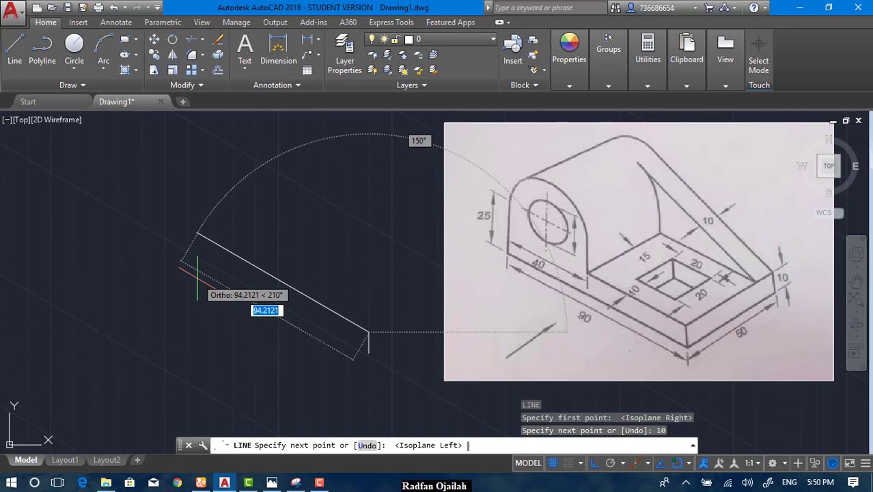
key(Escape)
Draw the 90-unit base edge, the 25-unit rise and the 40-unit upright top edge
key(Return)
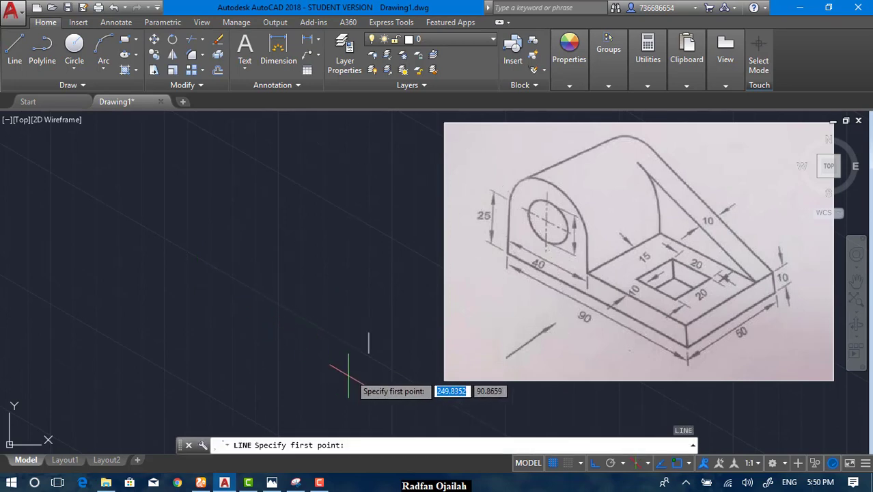
click(369, 353)
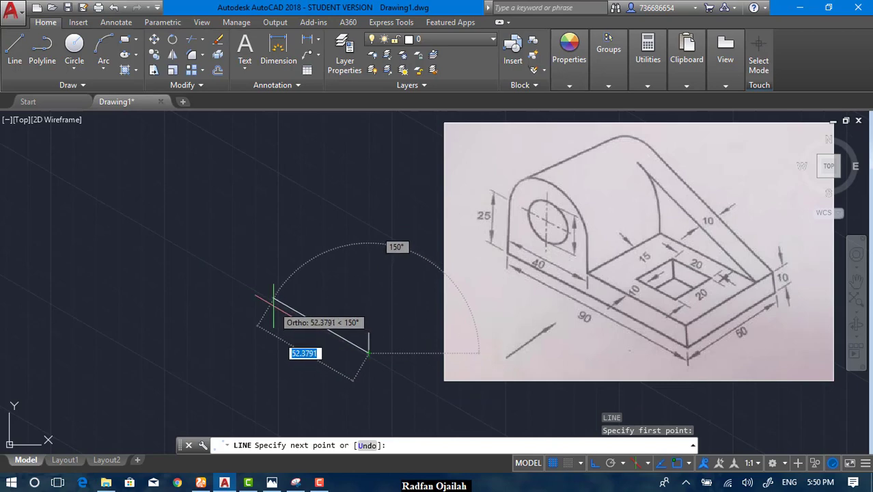
text(90)
key(Return)
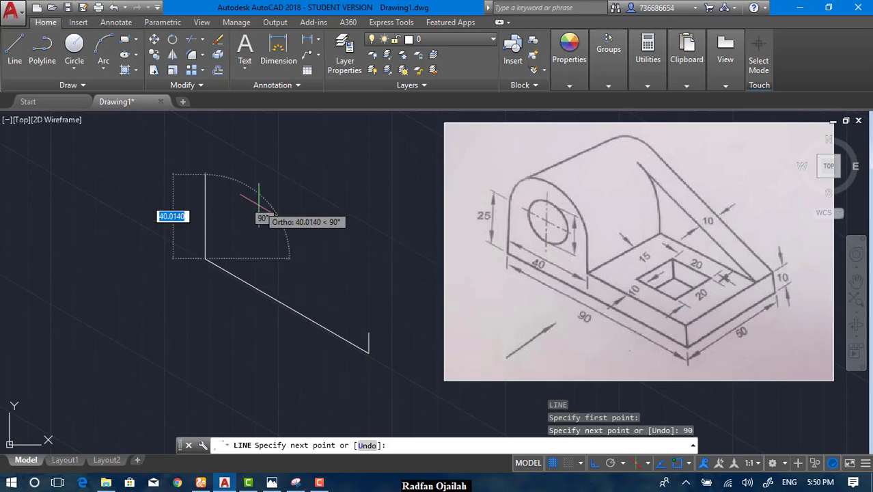
text(25)
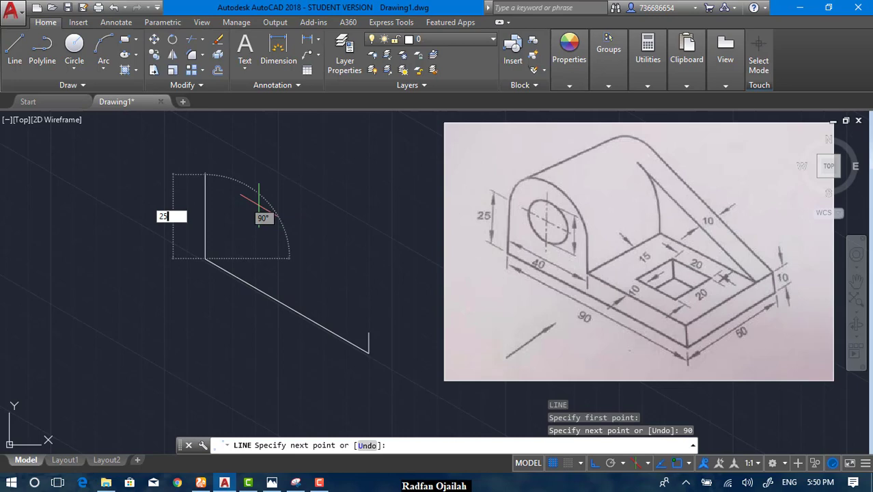
key(Return)
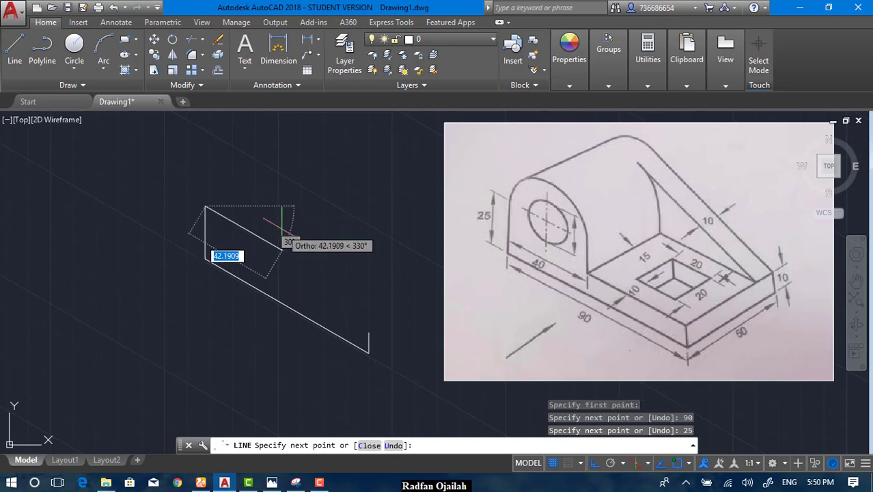
text(40)
key(Return)
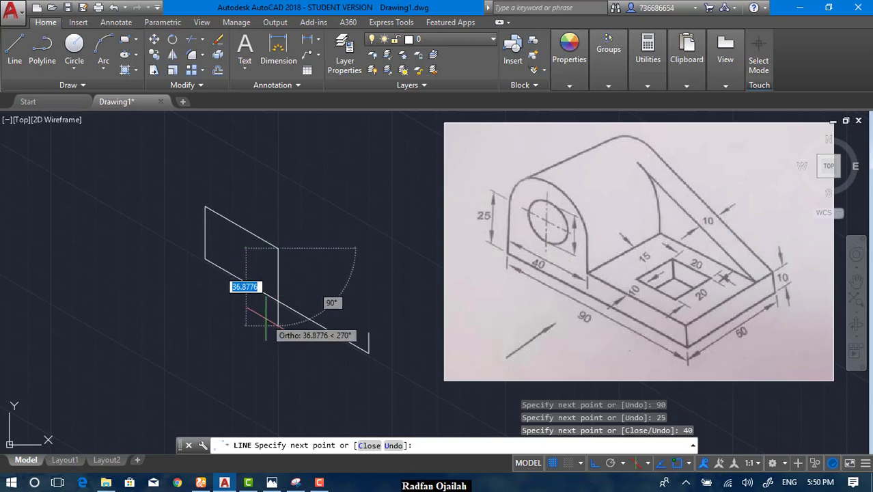
click(263, 316)
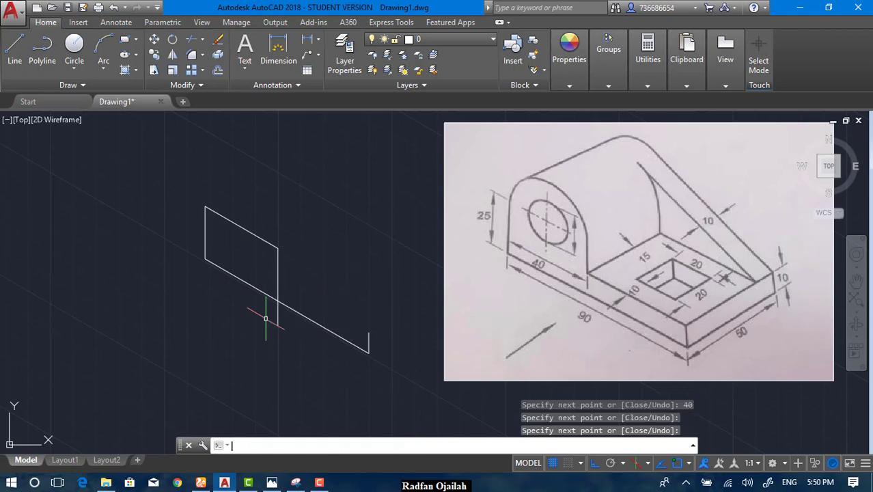
key(Return)
Add the base's top edge parallel to the 90-unit base edge
text(l)
key(Return)
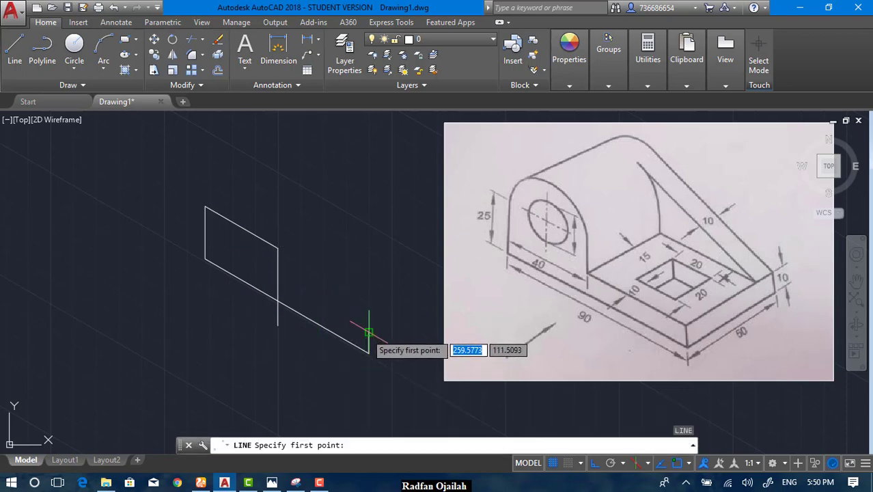
click(368, 332)
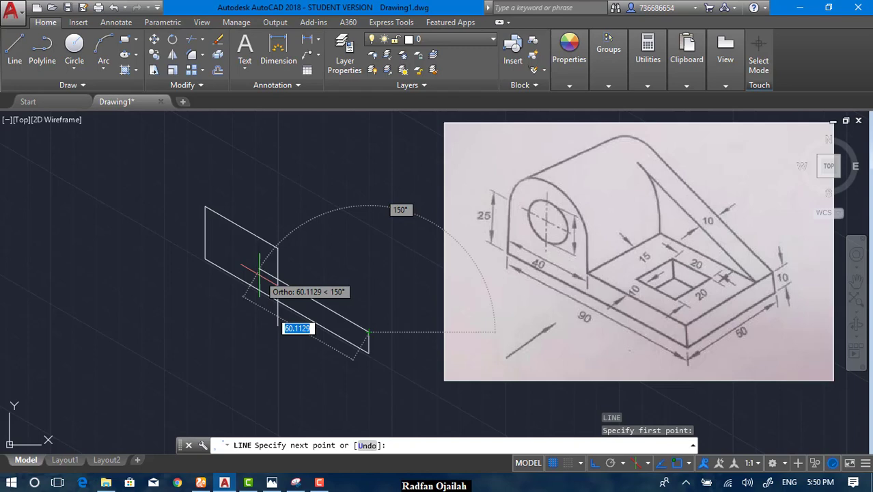
click(205, 258)
key(Return)
text(tr)
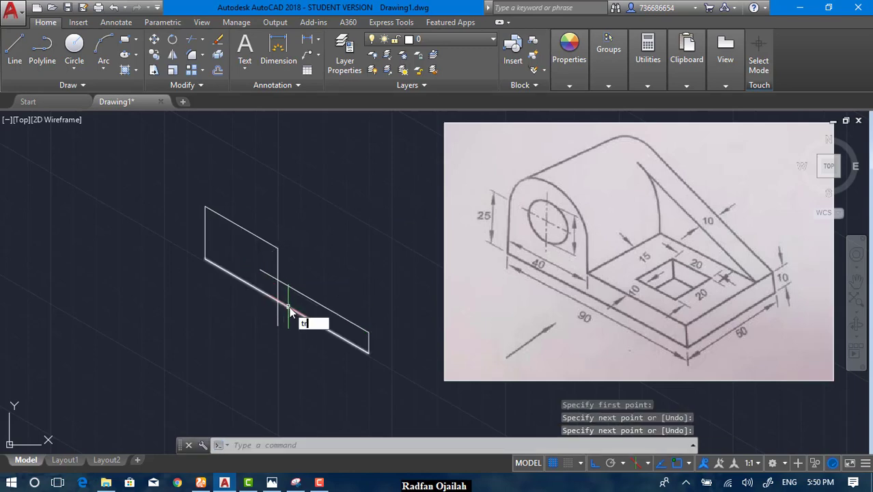
Trim the overhanging line end where the upright face crosses the base top
key(Return)
key(Return)
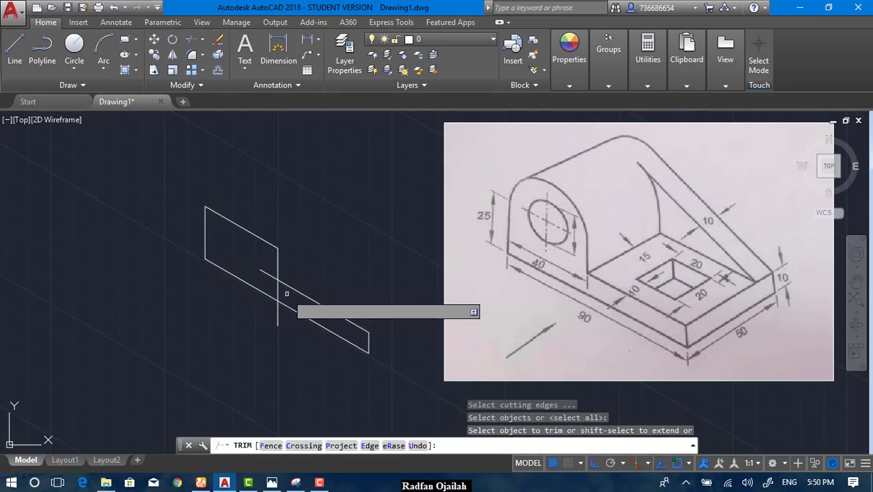
key(Escape)
text(t)
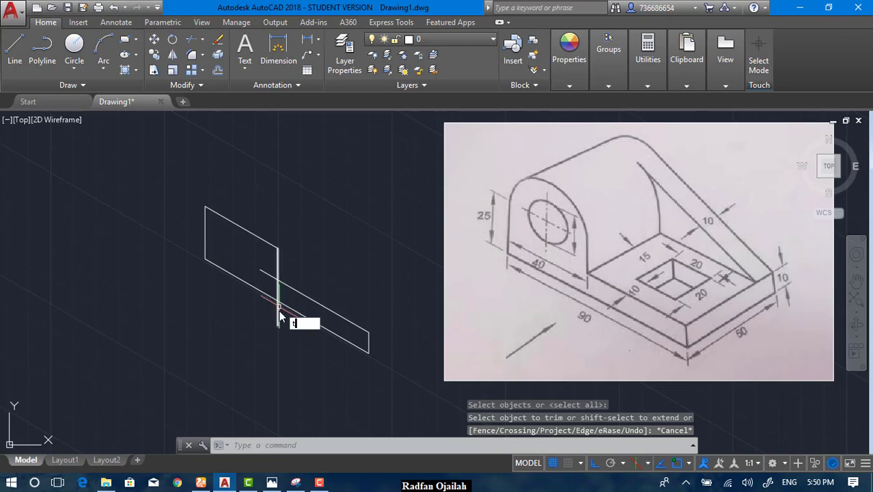
text(r)
key(Return)
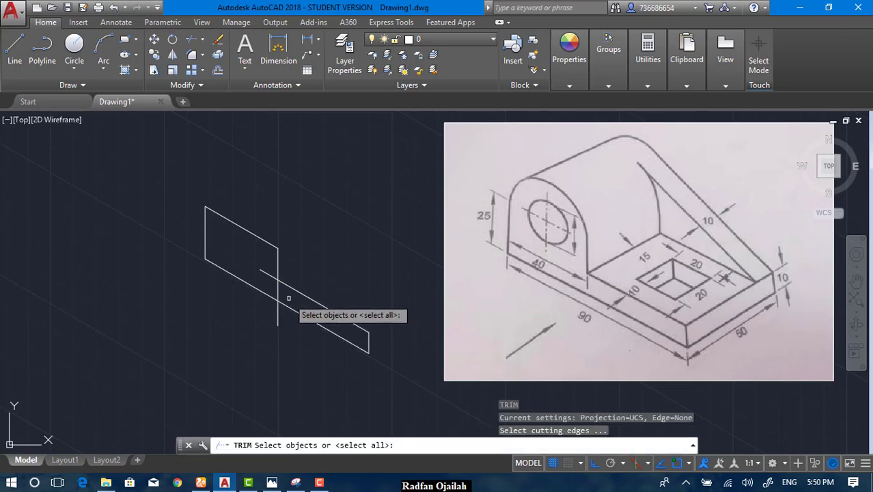
click(289, 287)
key(Return)
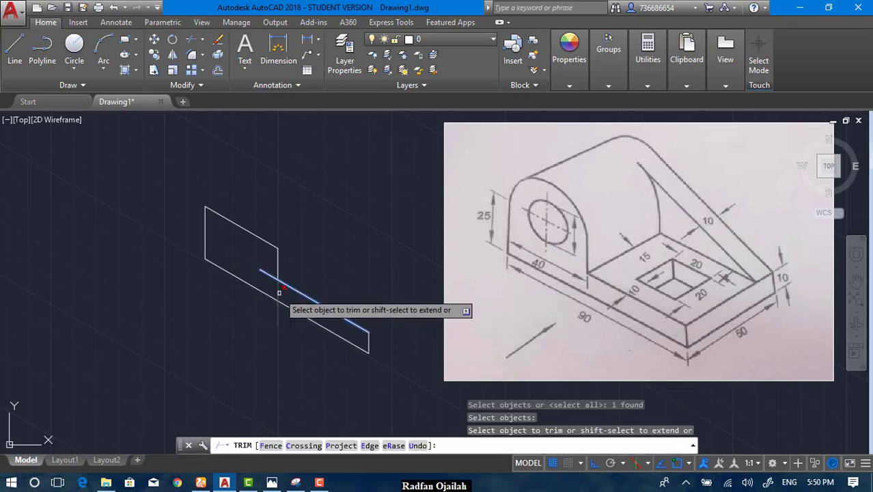
key(Escape)
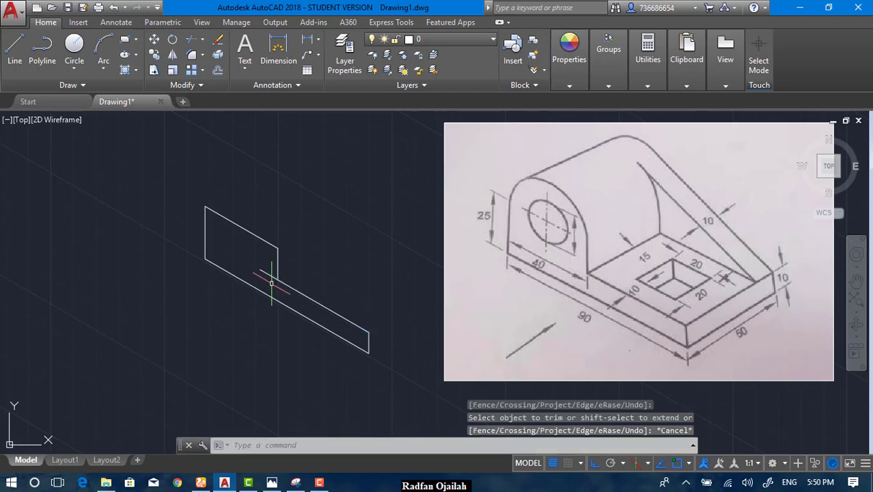
text(tr)
key(Return)
key(Return)
click(266, 273)
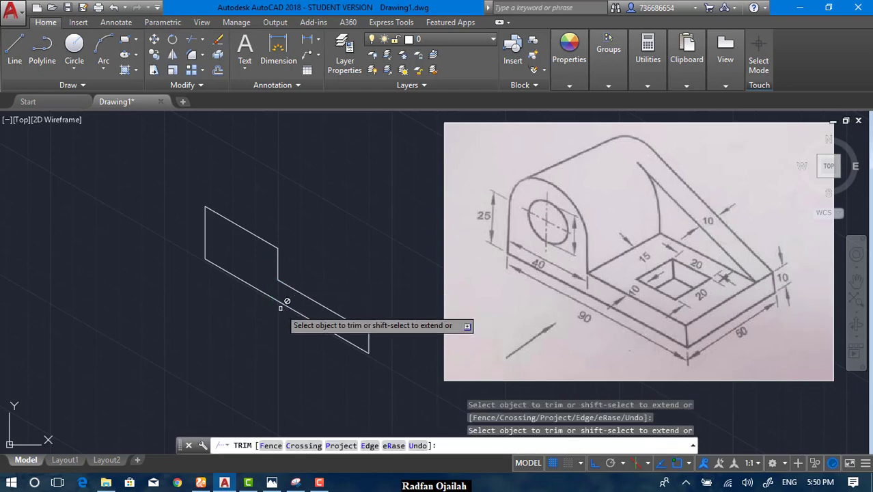
key(Escape)
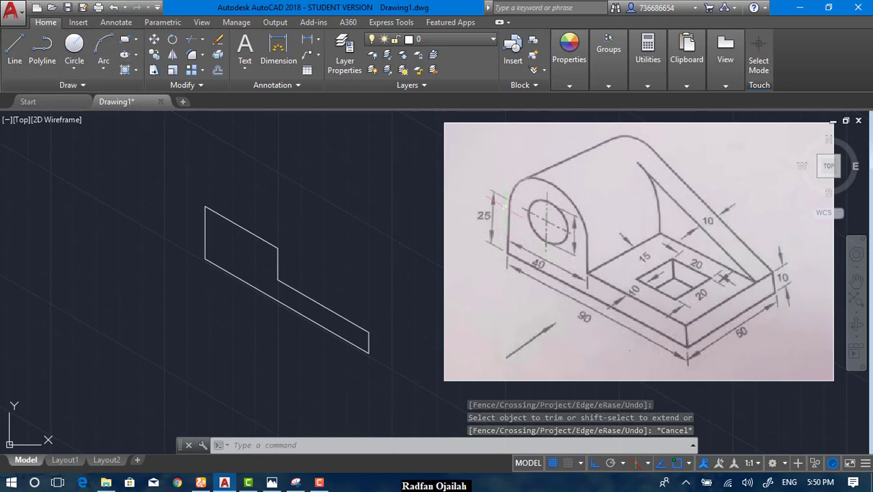
Draw an isocircle centred on the upright's top edge, sized to meet its sides
click(138, 56)
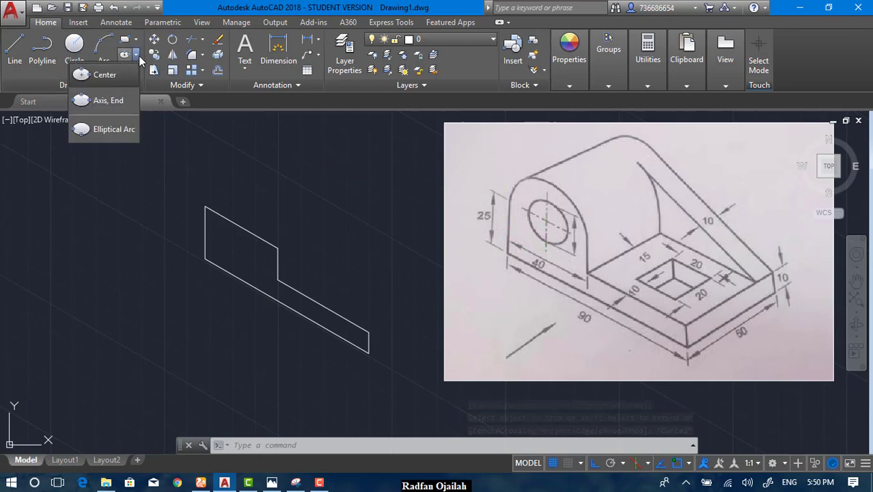
click(105, 103)
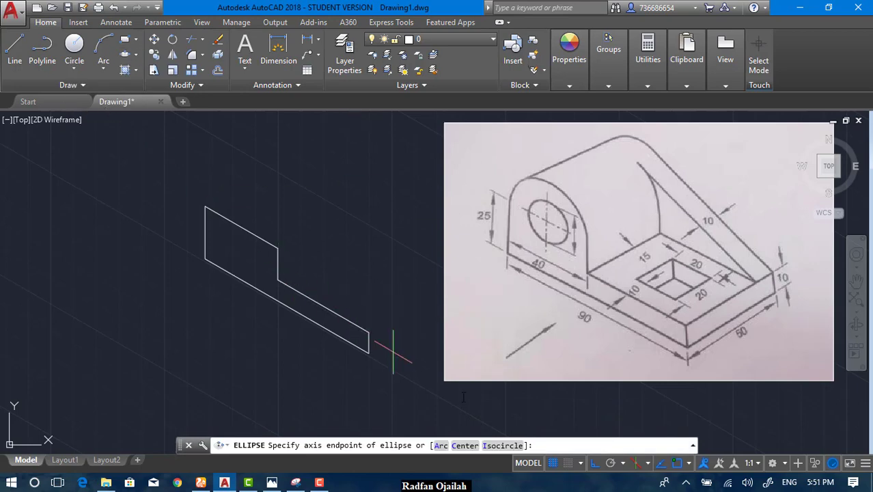
click(502, 446)
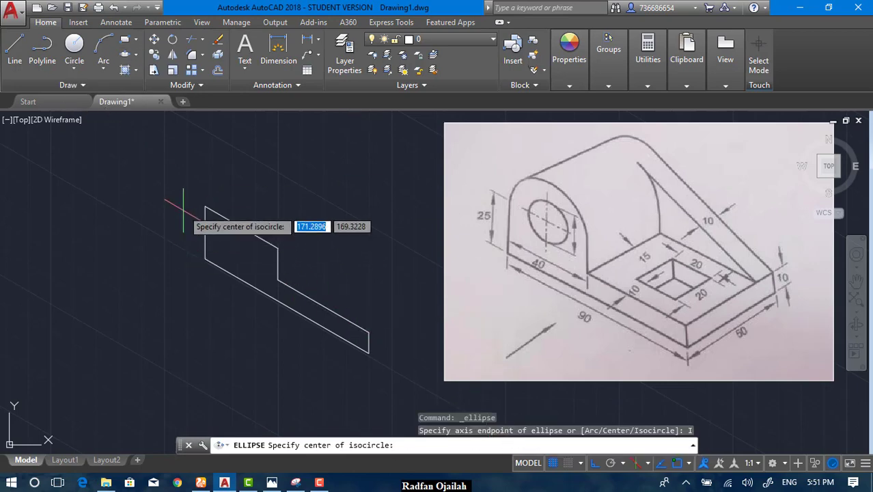
click(241, 227)
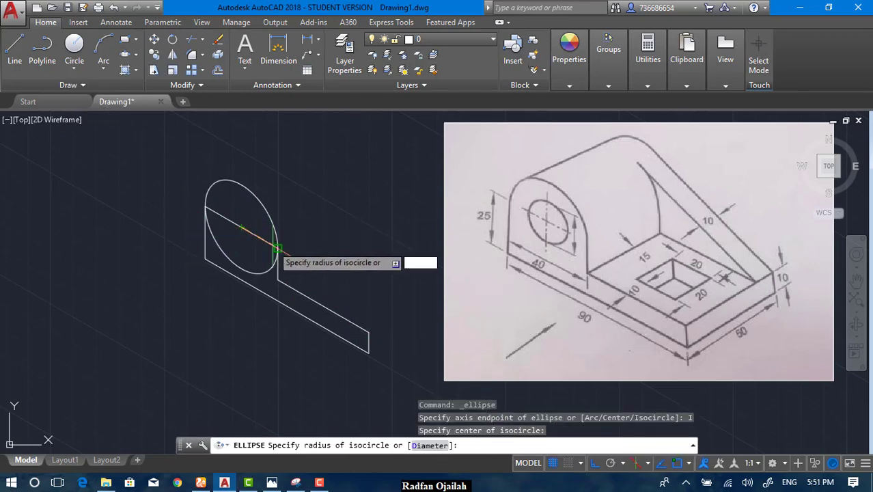
click(277, 247)
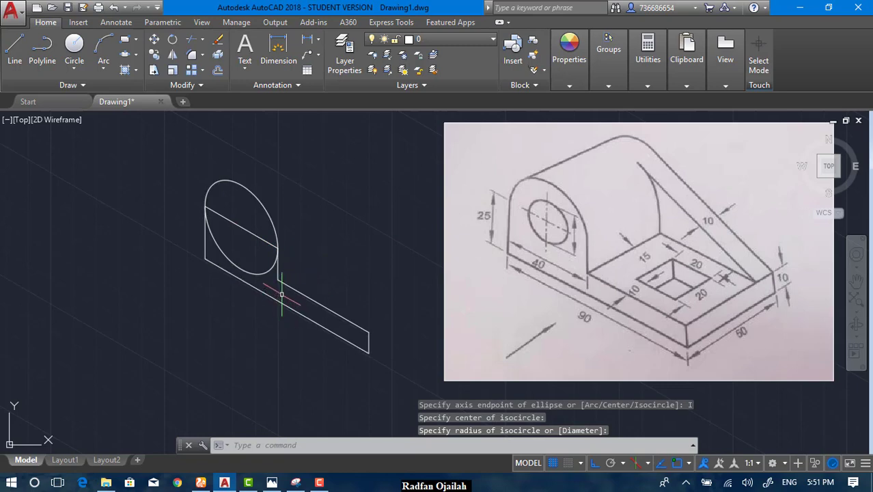
Trim away the isocircle's lower half and delete the leftover diagonal line
text(tr)
key(Return)
key(Return)
click(263, 268)
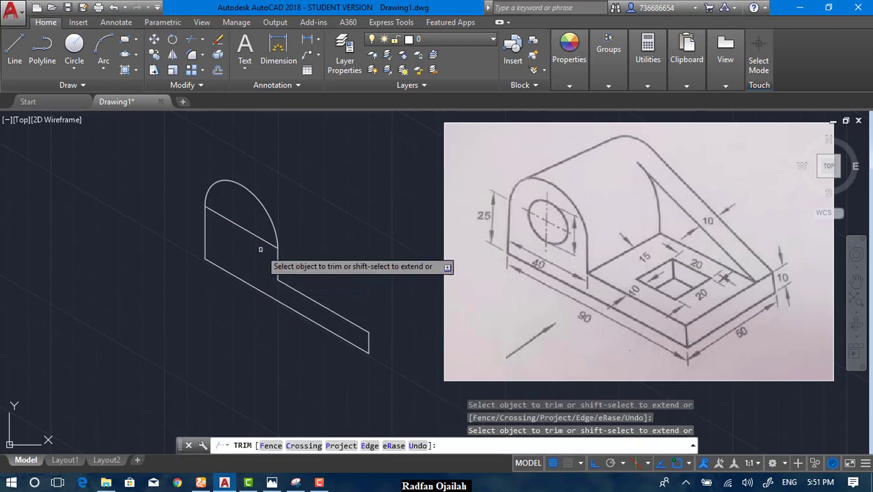
key(Escape)
click(259, 238)
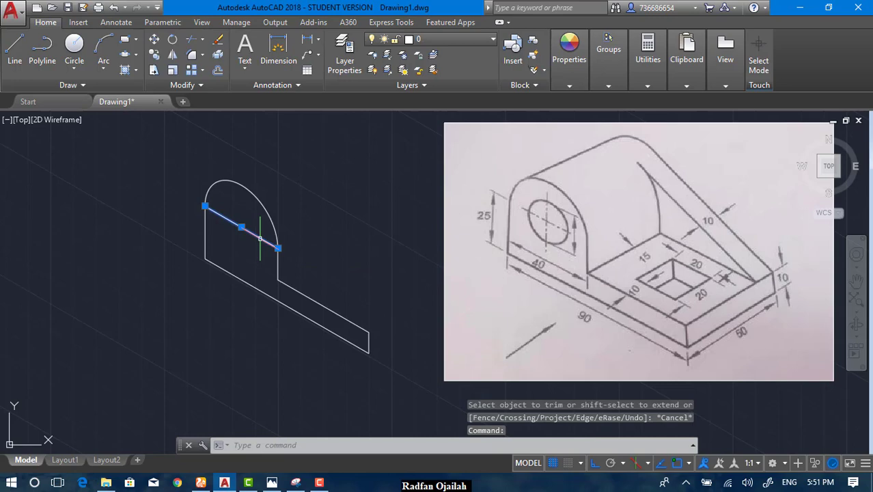
key(Delete)
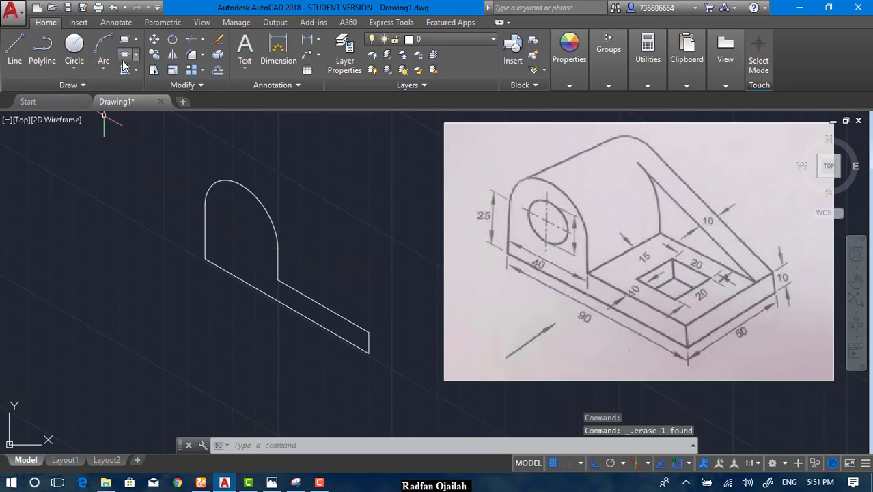
Place a radius-10 isocircle at the arc's centre as the hole
click(125, 54)
click(483, 447)
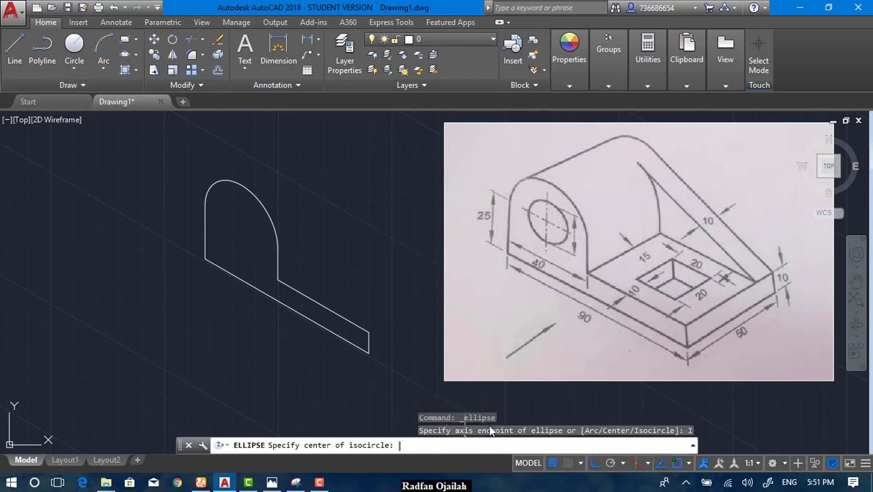
click(241, 225)
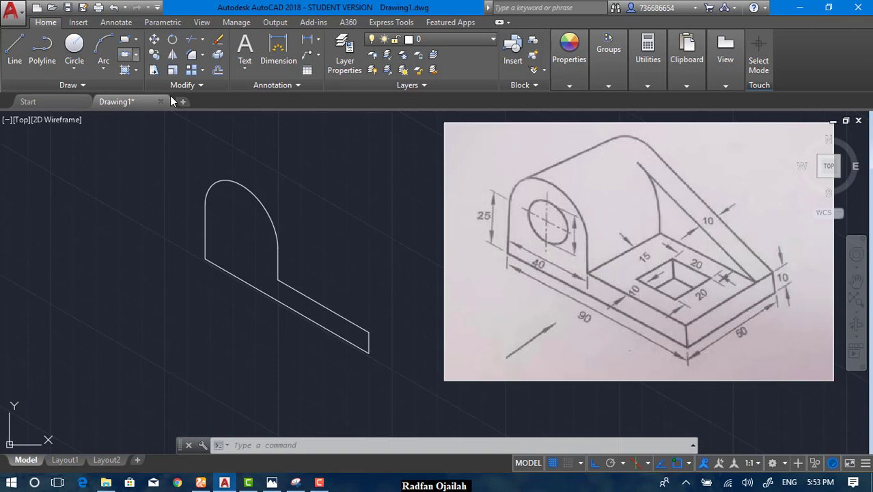
click(121, 62)
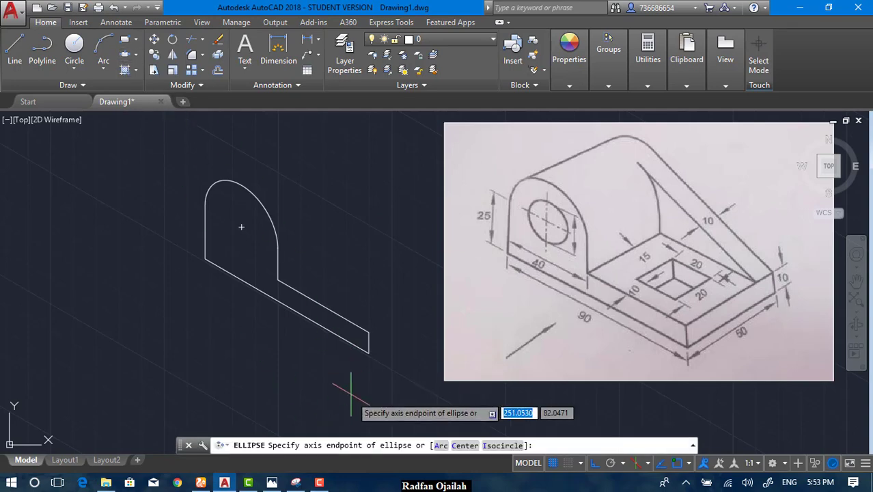
click(529, 444)
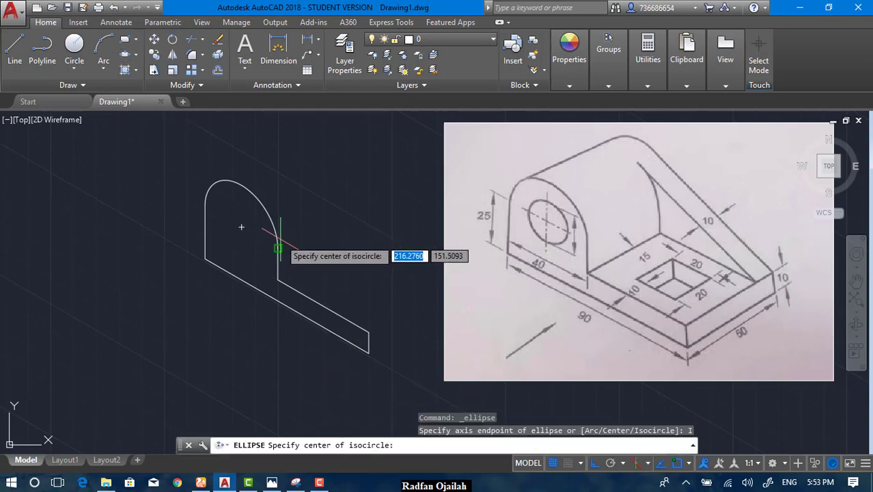
click(242, 229)
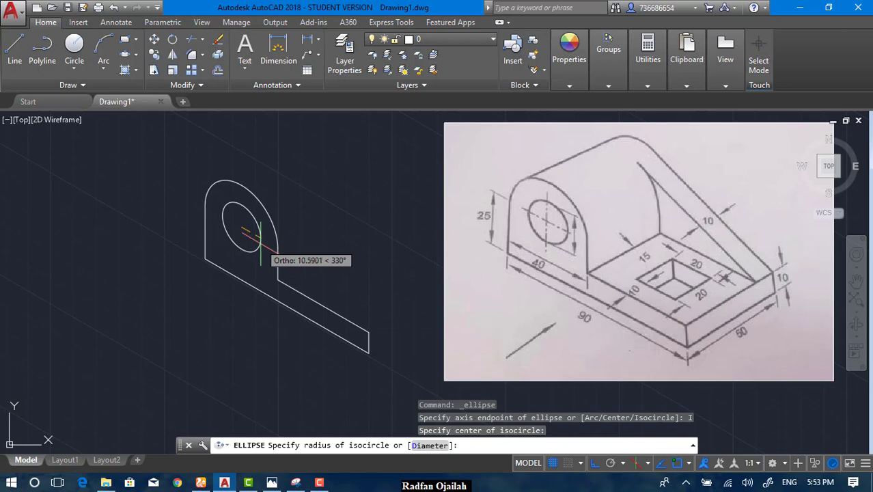
text(10)
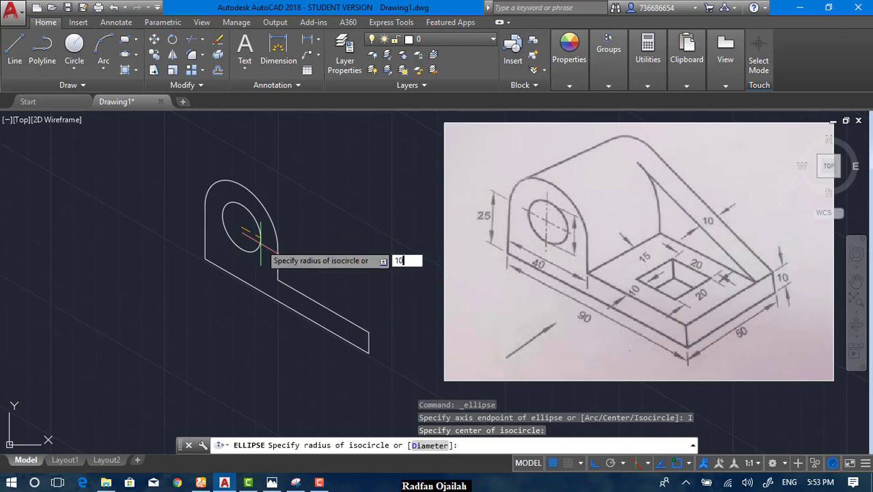
key(Return)
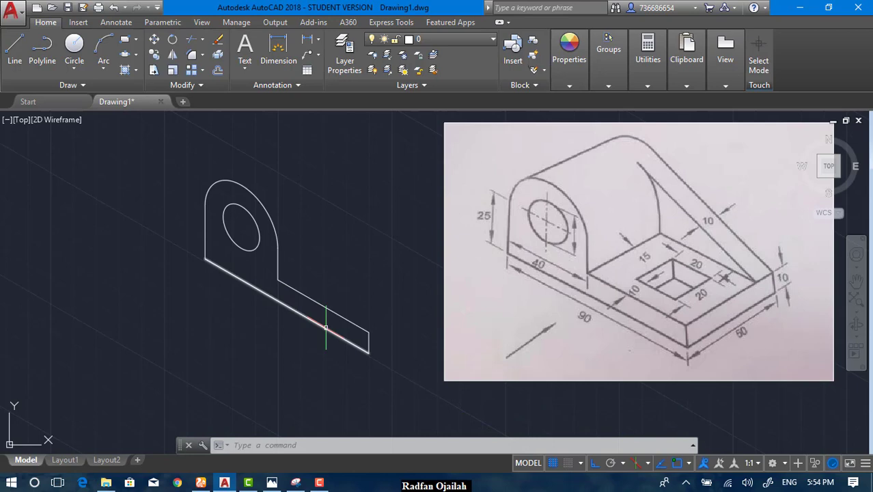
Draw a 50-unit line on the top isoplane from the base's lower-right corner
text(l)
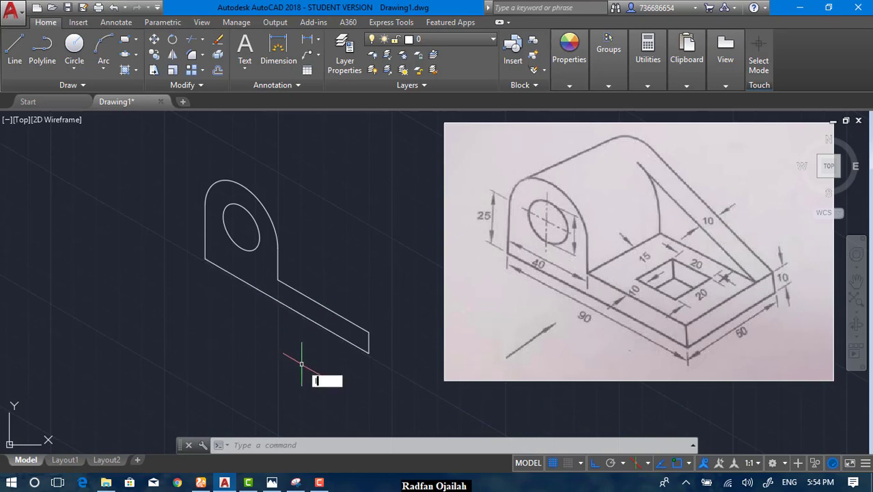
key(Return)
click(369, 352)
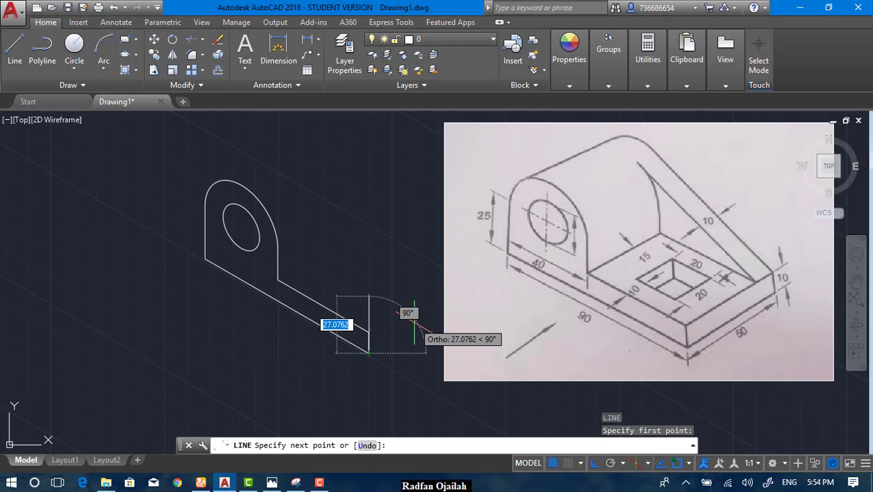
key(F5)
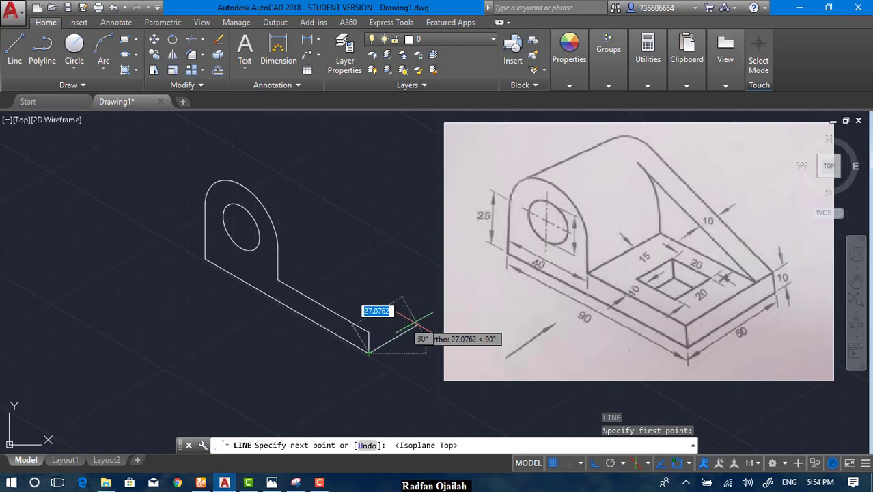
text(50)
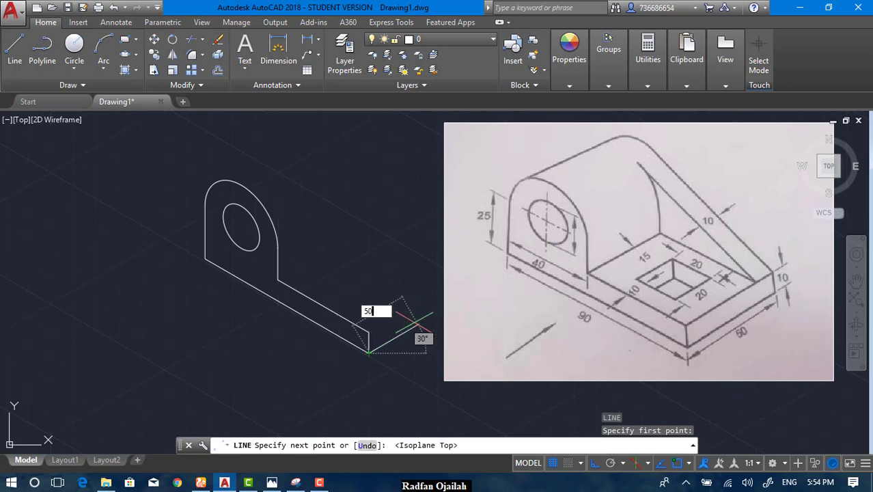
key(Return)
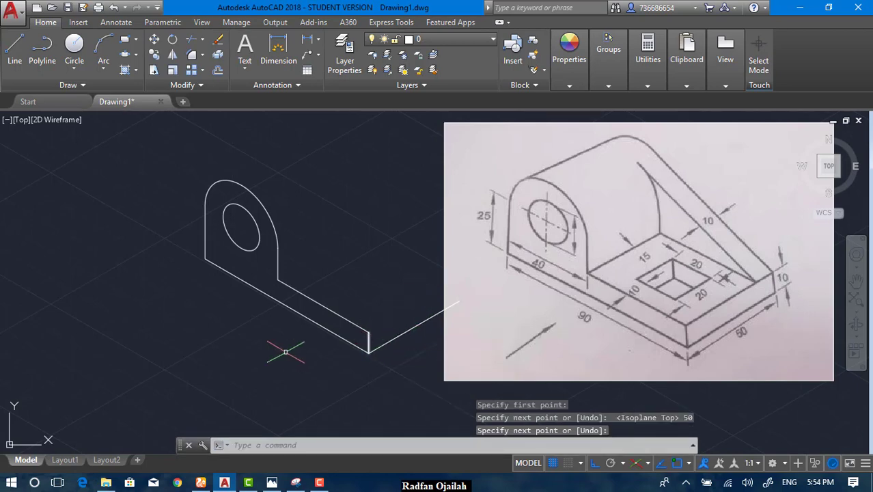
scroll(286, 351, down, 3)
Move the reference image up and right so it no longer covers the traced outline
key(Escape)
text(m)
key(Return)
click(502, 317)
click(449, 375)
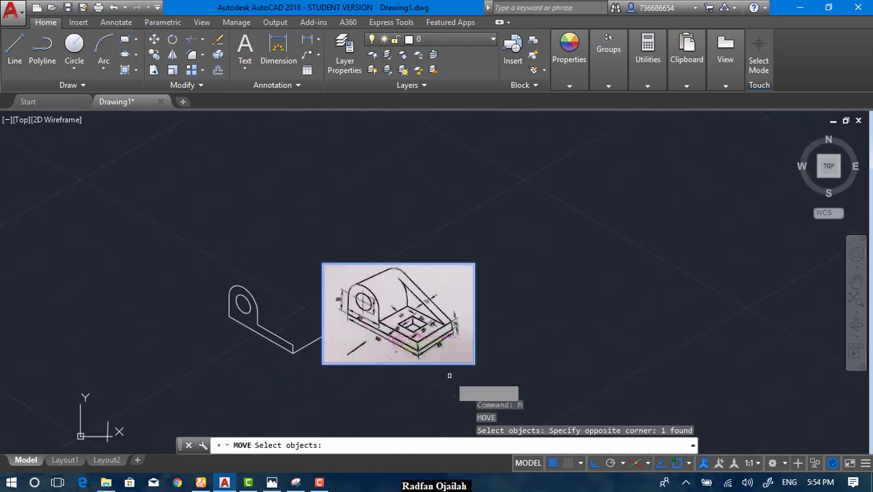
key(Return)
click(471, 391)
click(499, 375)
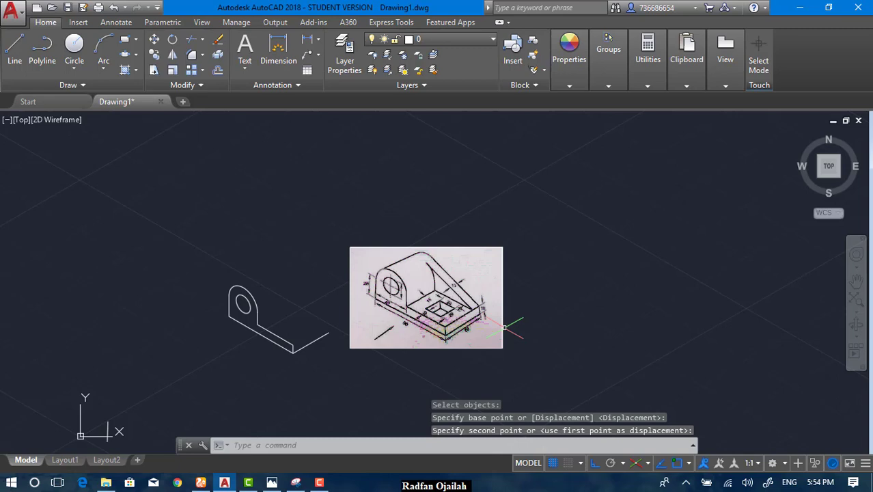
scroll(304, 366, up, 4)
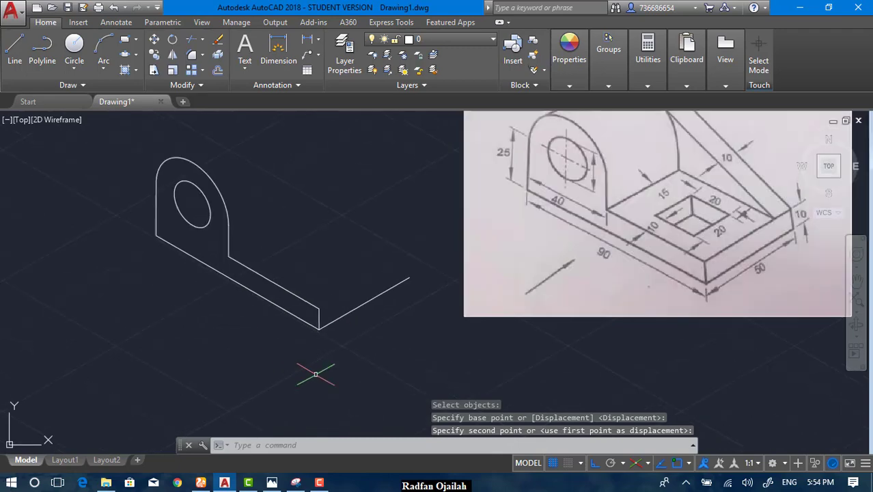
scroll(297, 341, down, 2)
scroll(294, 331, up, 2)
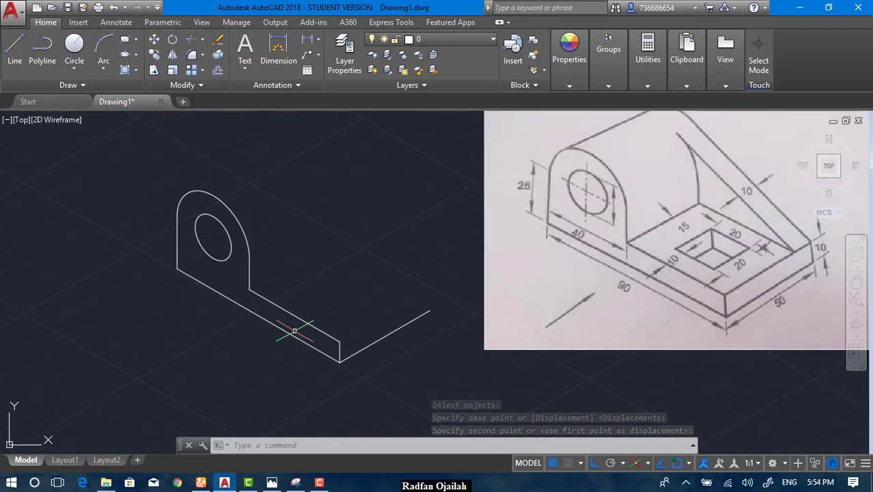
key(Escape)
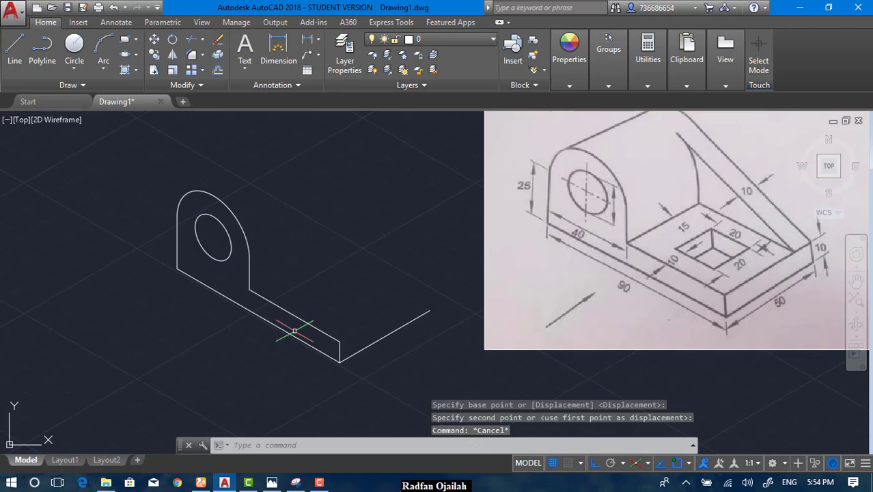
Copy the base edges and rounded upright outline from the tab's lower corner to the depth line's far end
text(co)
key(Return)
click(390, 139)
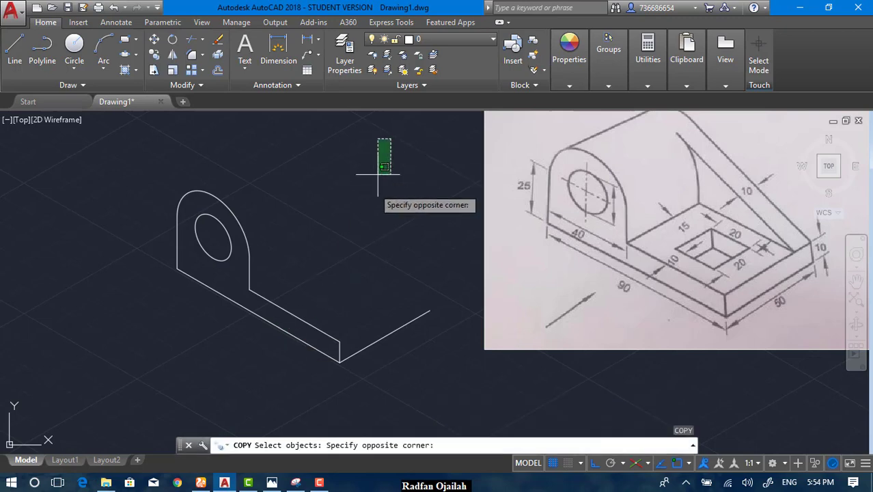
click(250, 320)
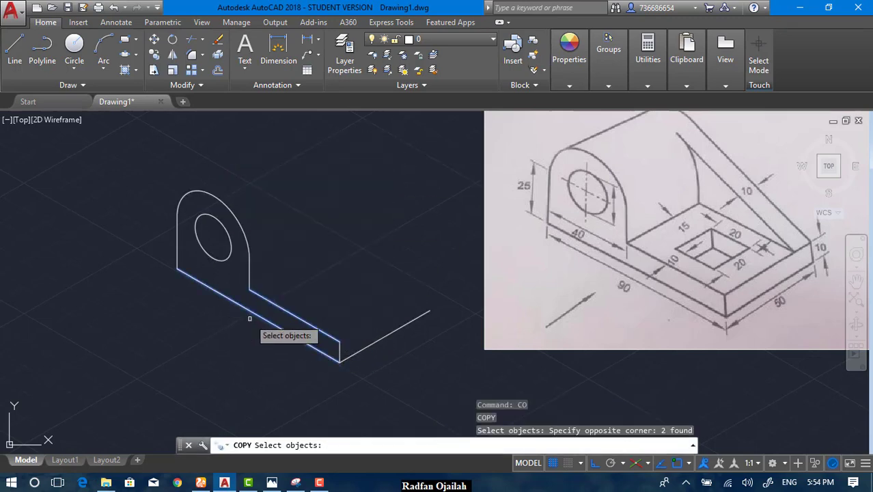
click(245, 243)
click(250, 264)
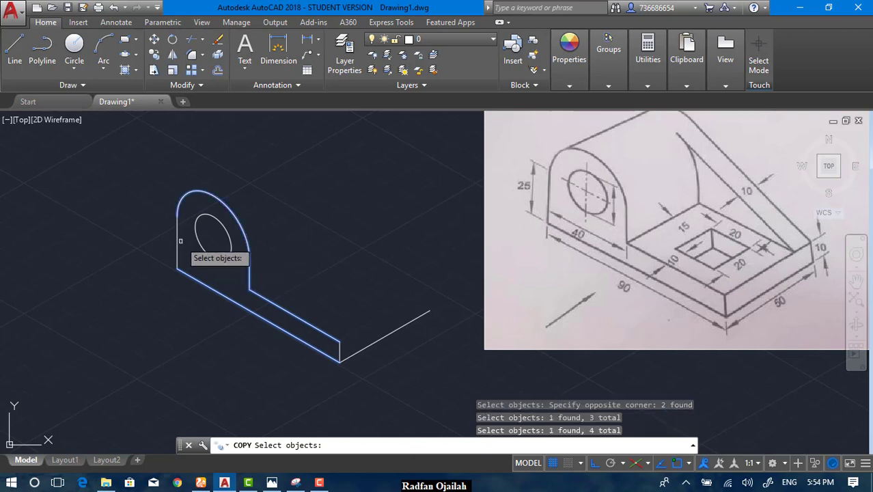
click(177, 250)
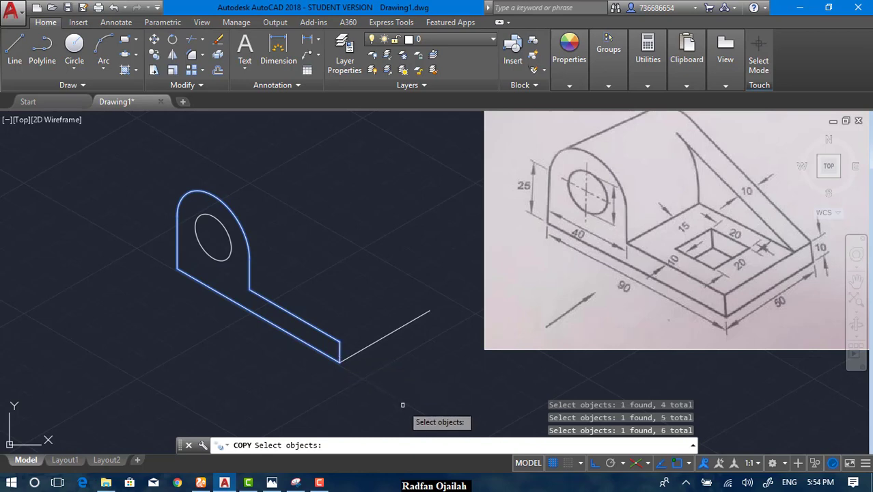
key(Return)
click(339, 361)
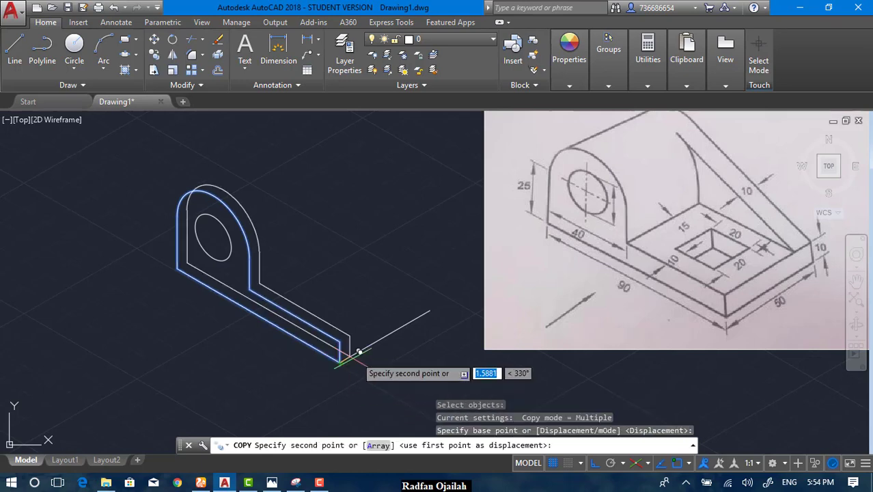
click(431, 310)
key(Escape)
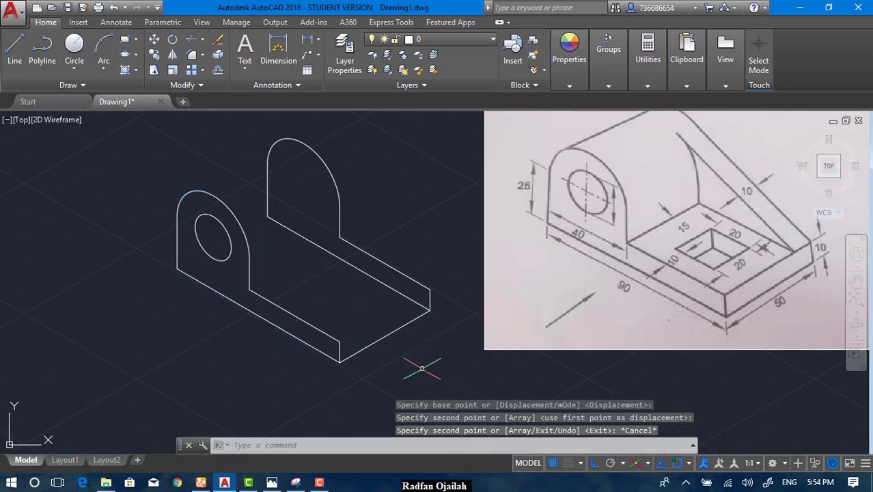
Copy the bottom front edge to the rear corner and erase the stray line across the base top
key(Return)
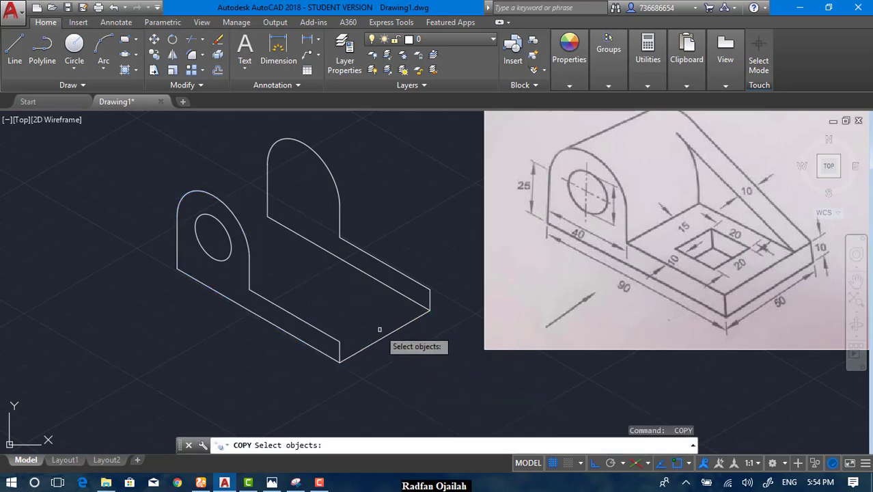
click(383, 337)
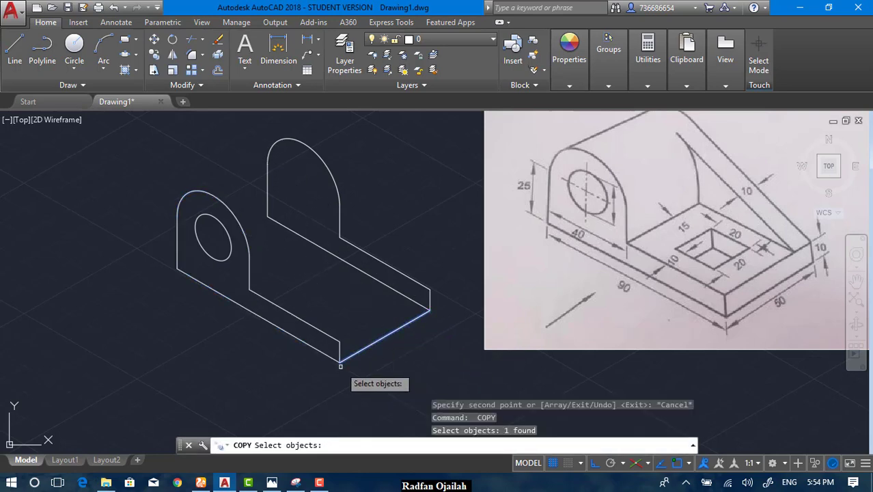
key(Return)
click(339, 360)
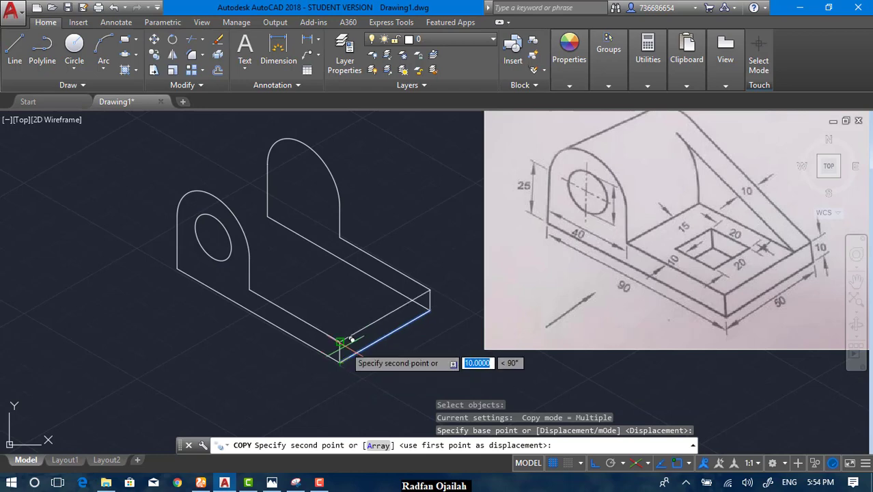
click(249, 289)
key(Escape)
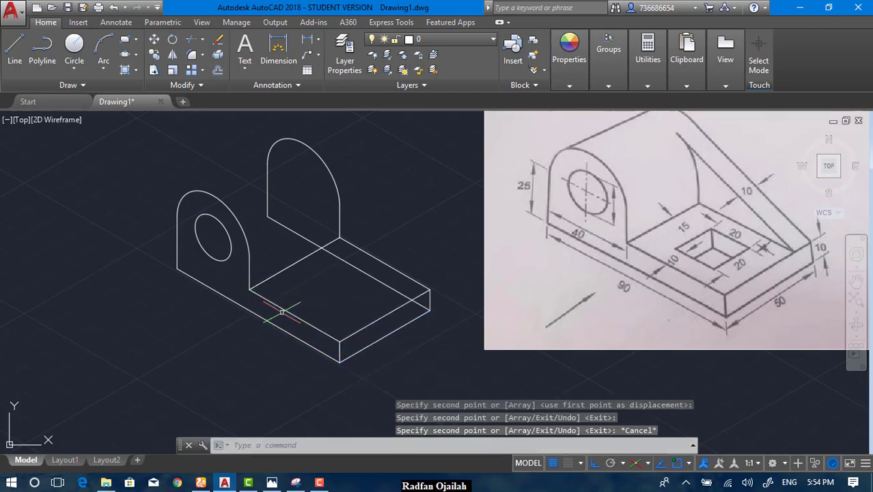
click(347, 263)
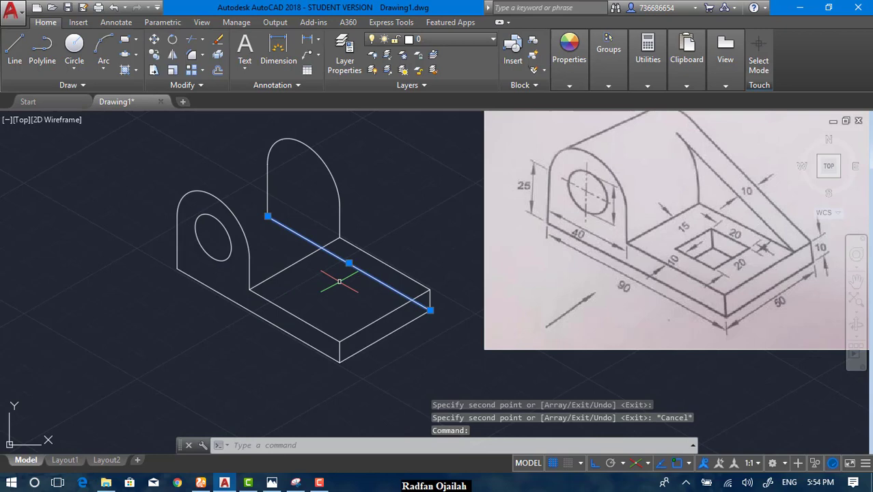
key(Delete)
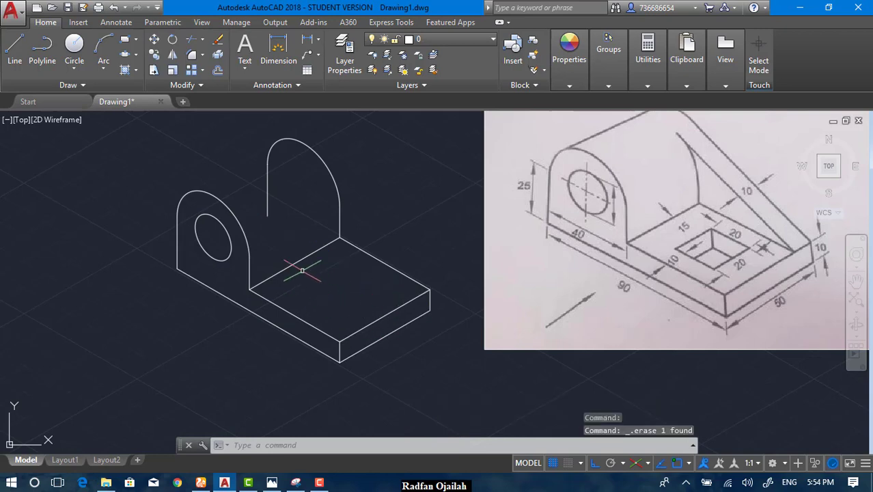
Copy the upright-to-base depth edge up to the top of the front arc
text(l)
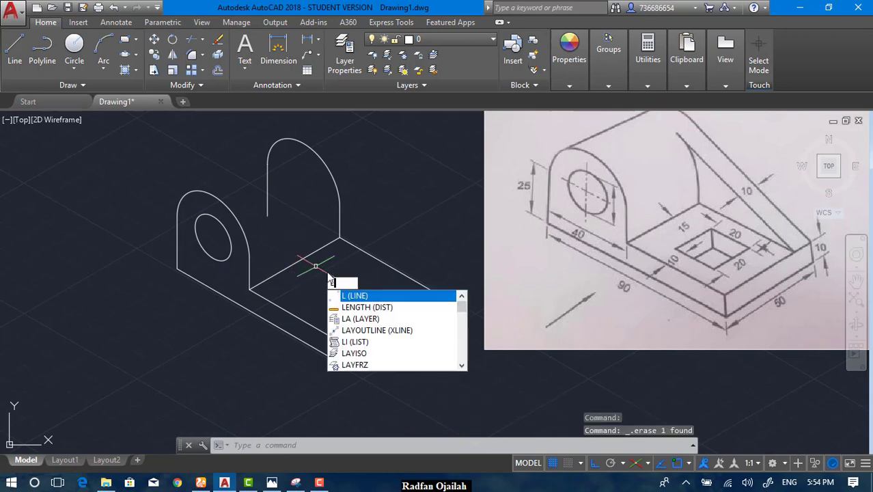
key(Escape)
text(co)
key(Return)
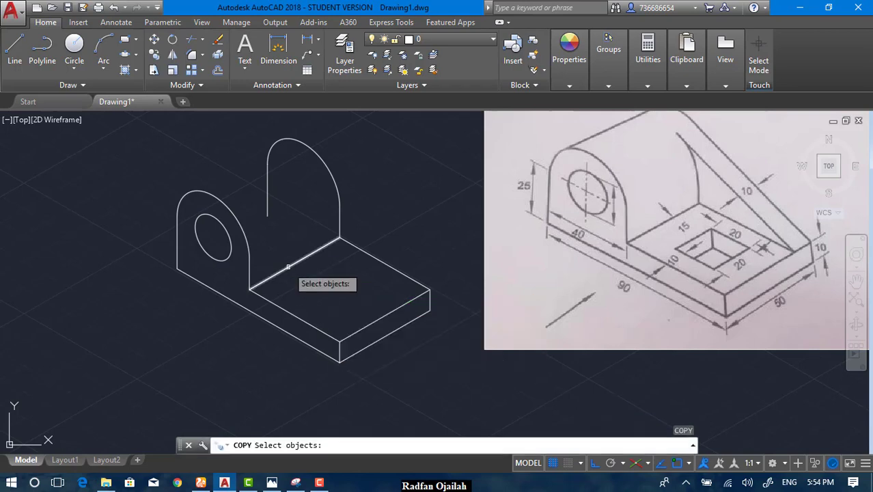
click(277, 274)
key(Return)
click(254, 285)
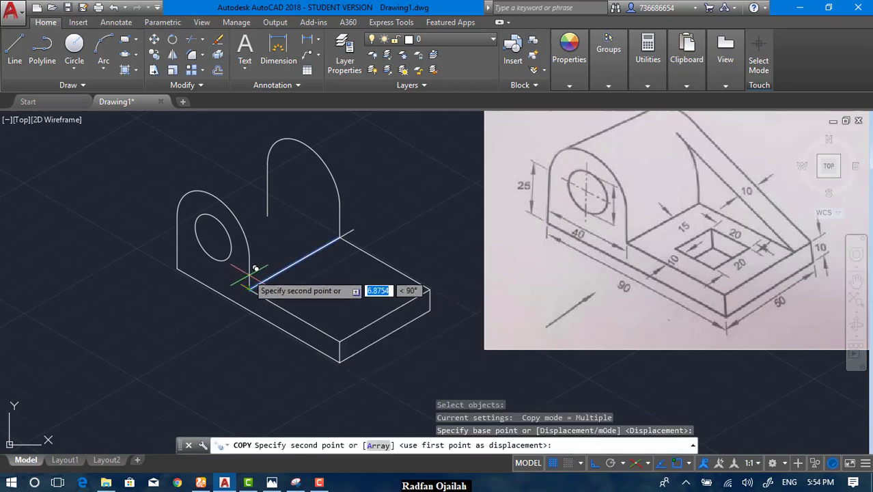
click(185, 191)
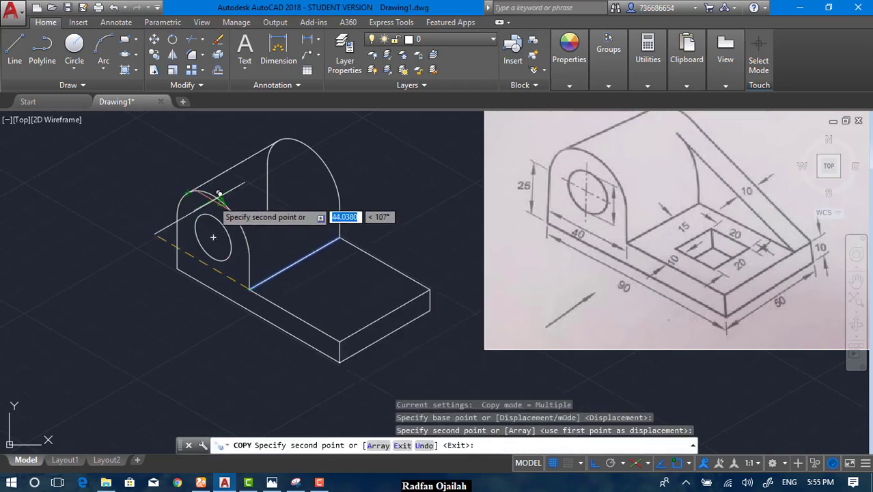
key(Return)
key(Return)
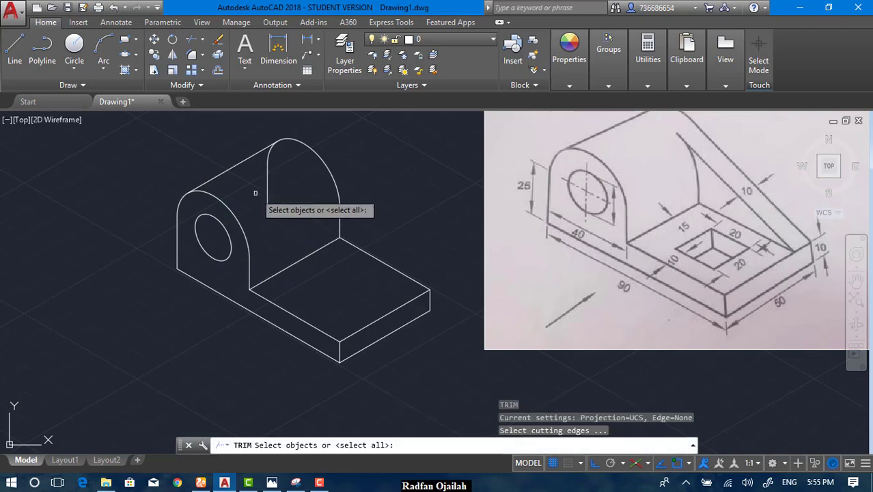
Delete the hidden vertical line below the rear arc
click(267, 183)
key(Escape)
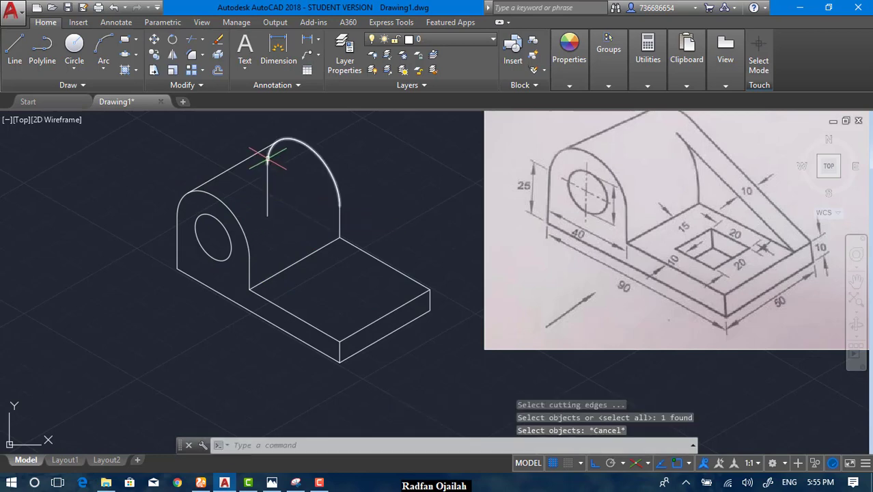
key(Return)
key(Return)
key(Escape)
click(267, 186)
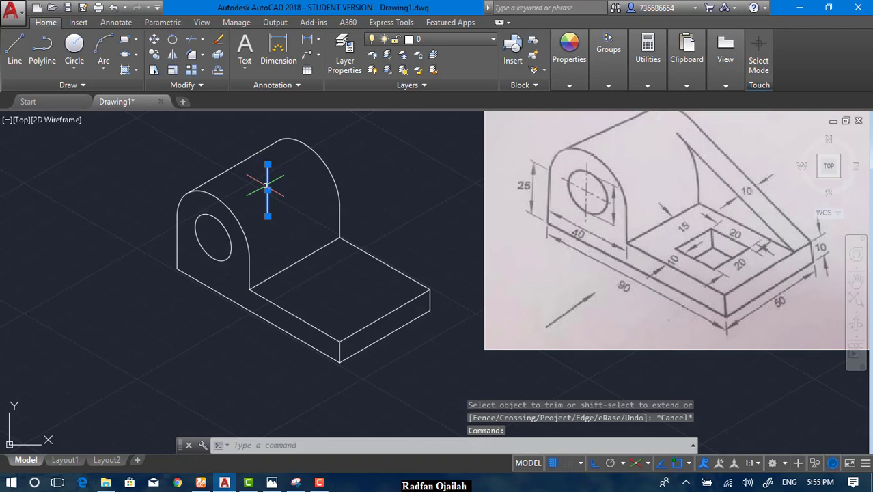
key(Delete)
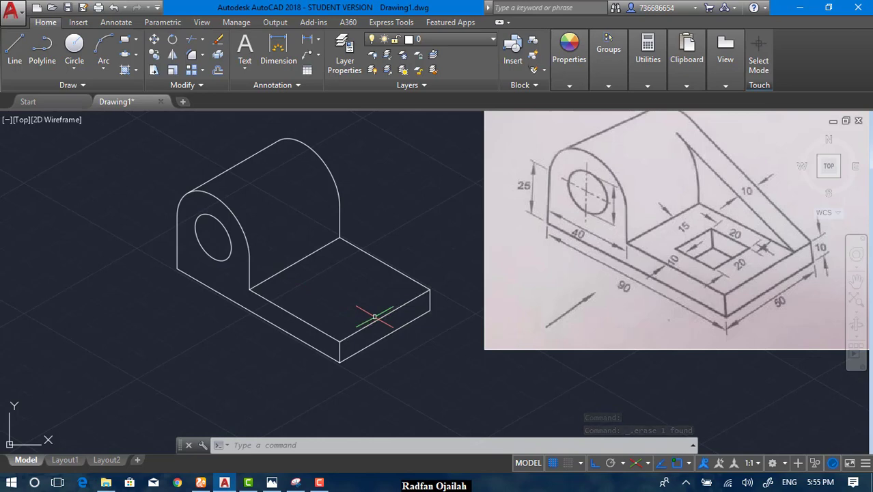
Draw the sloped rib line from the base block's right corner, tangent to the rear arc
text(l)
key(Return)
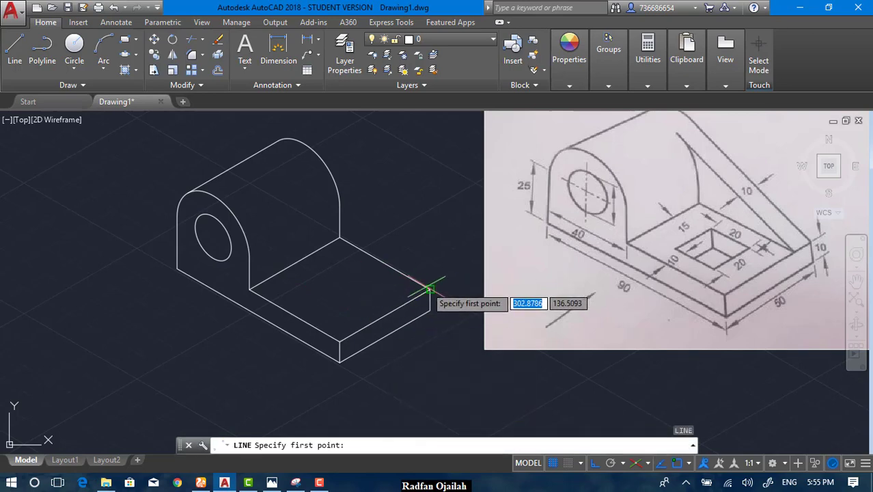
click(430, 289)
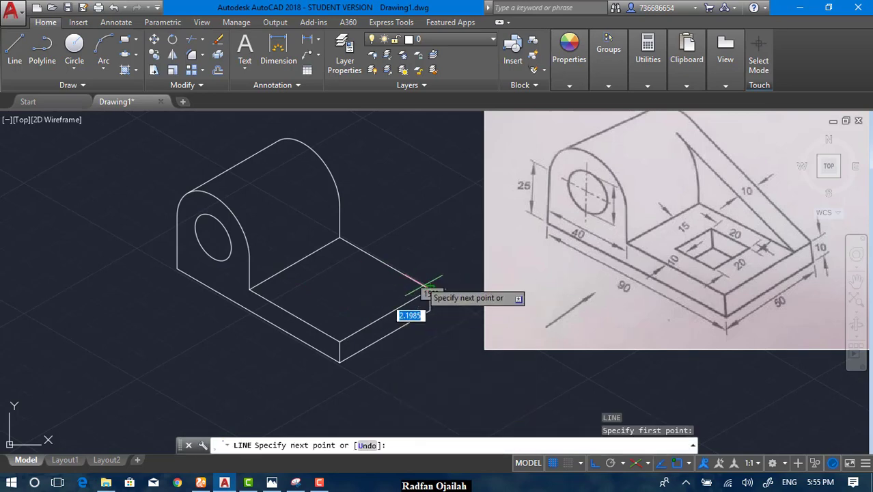
click(331, 174)
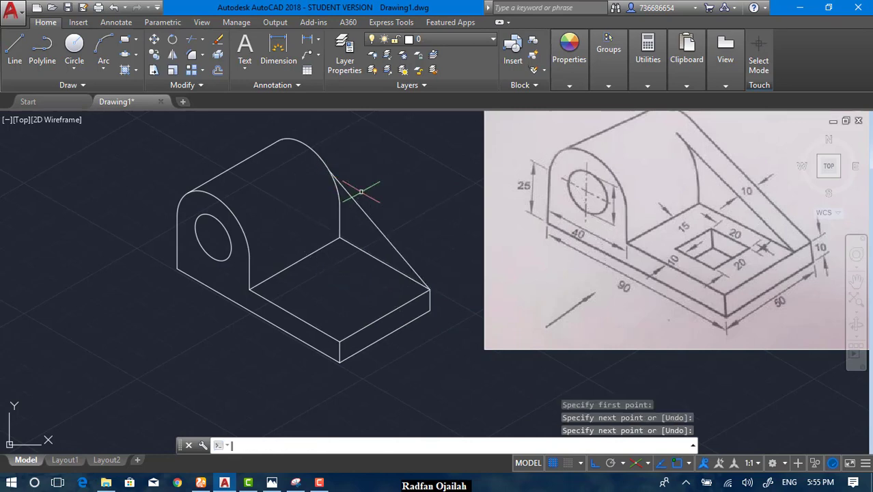
key(Escape)
Copy the rib line 10 units along the base to make its parallel edge
text(Co)
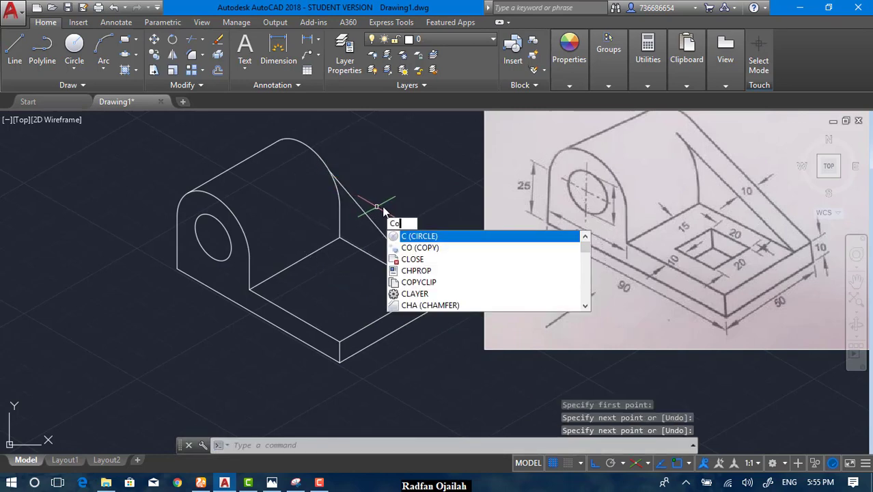
key(Return)
click(379, 231)
key(Return)
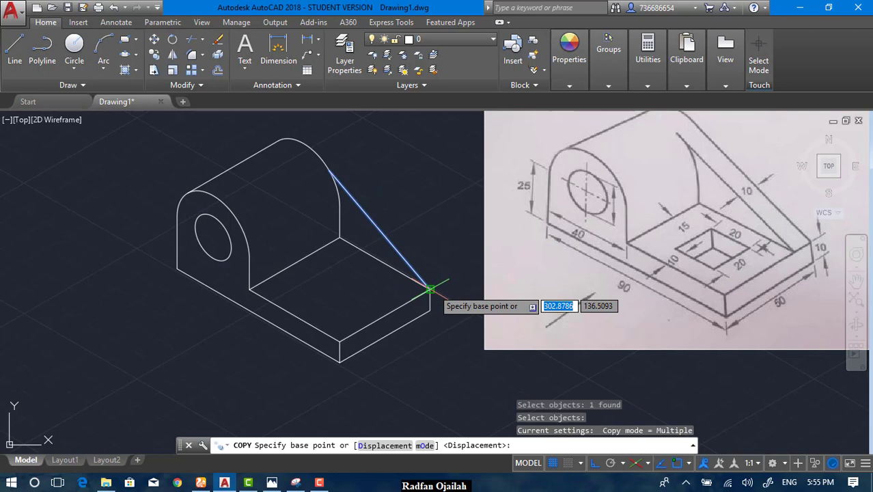
click(430, 289)
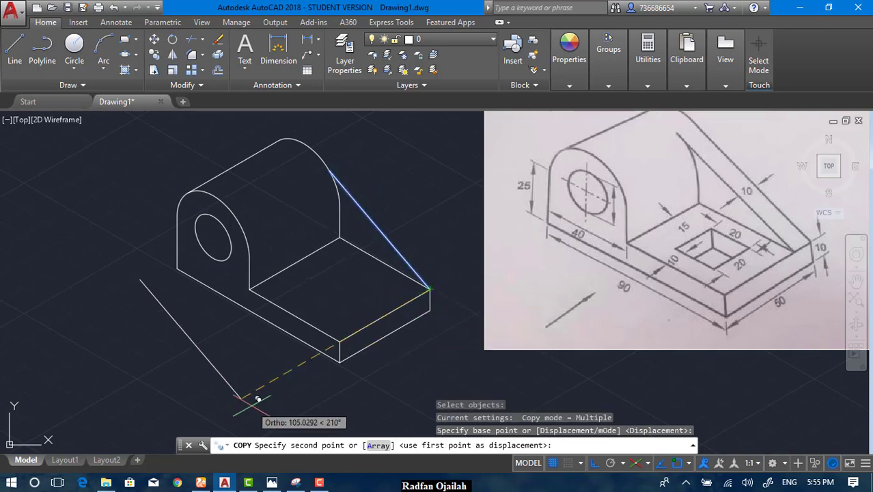
text(10)
key(Return)
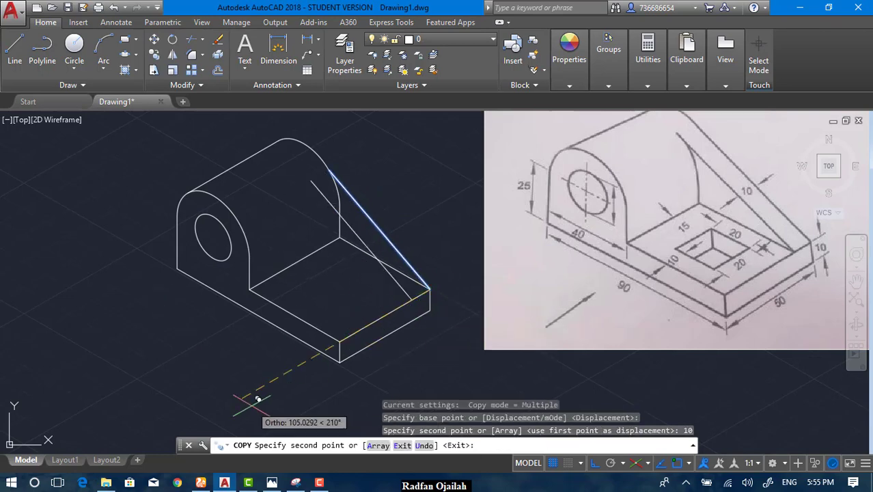
key(Escape)
text(C)
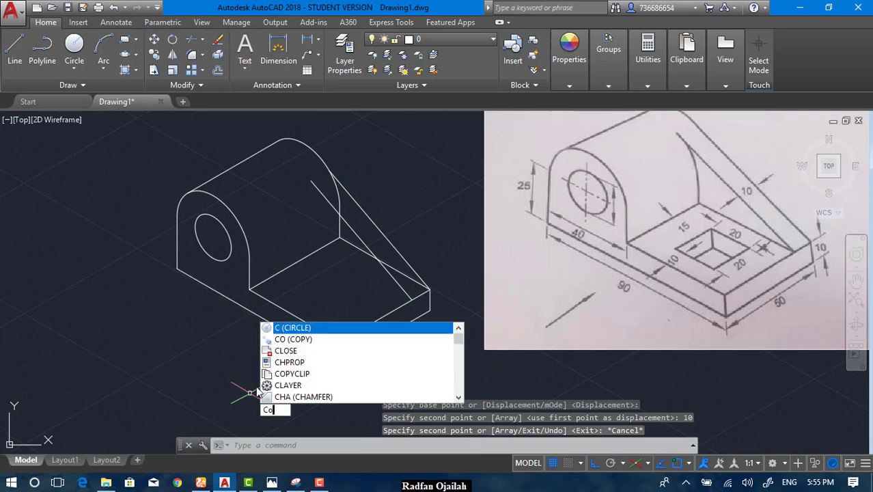
Copy the rib's rear arc and vertical edge to a slightly offset position
text(o)
key(Return)
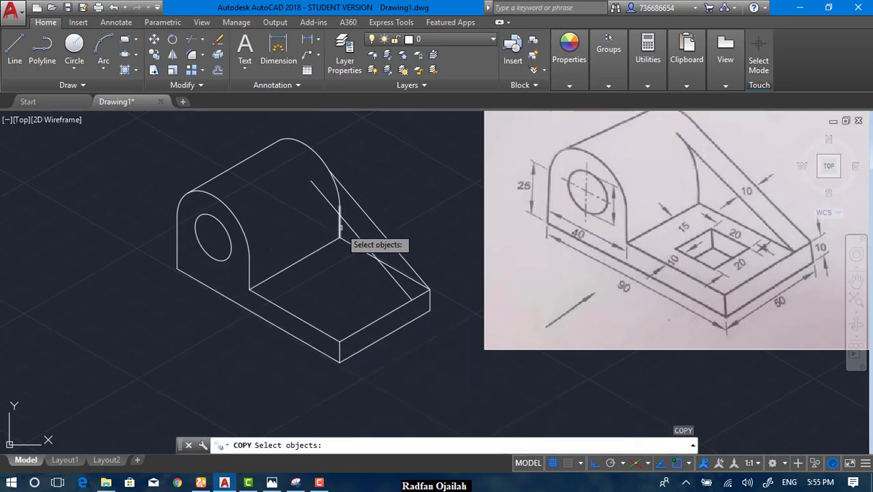
click(338, 197)
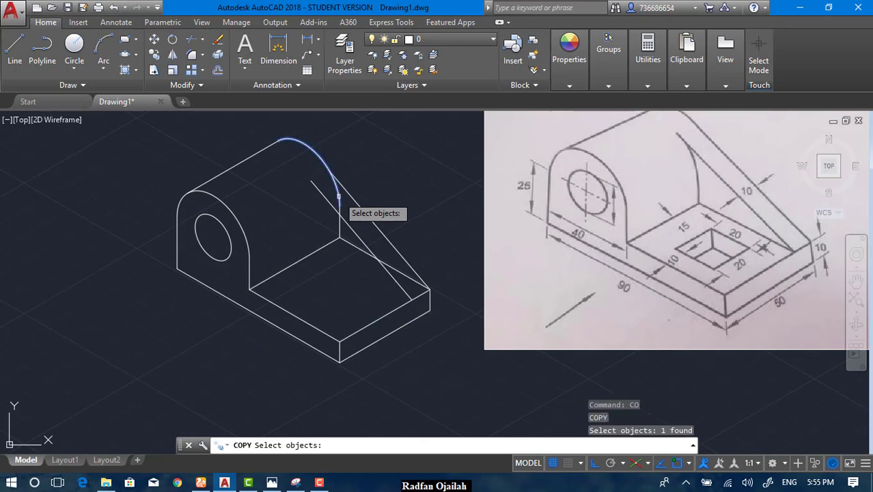
click(338, 233)
key(Return)
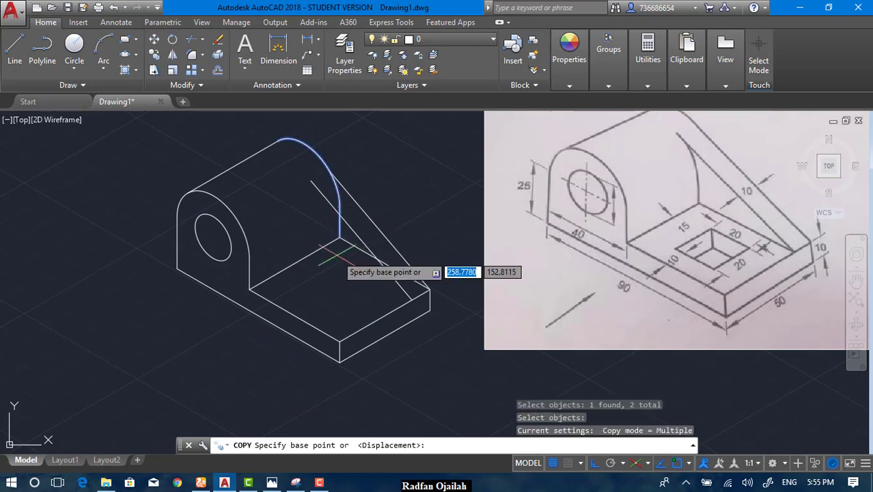
click(329, 169)
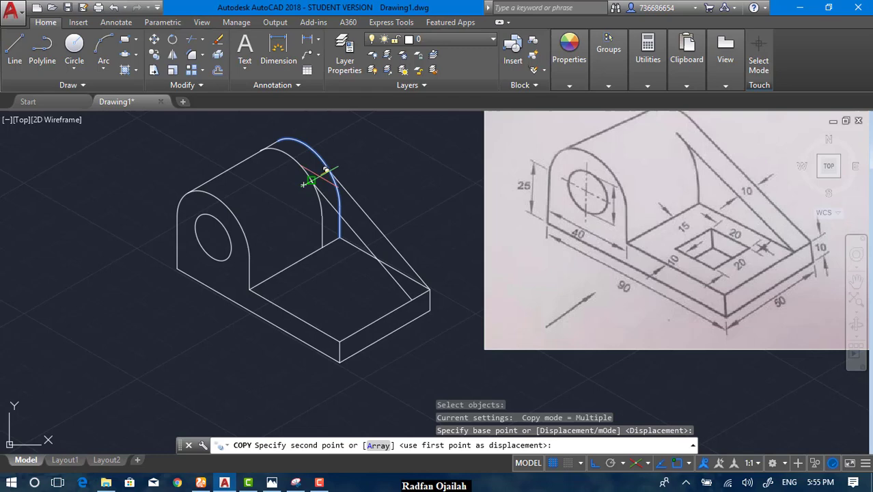
click(310, 177)
key(Escape)
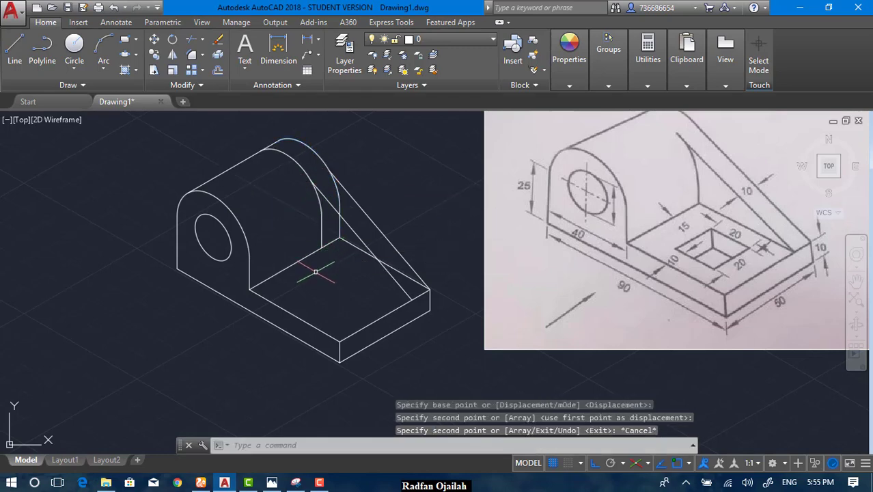
Trim away the short edge pieces beside the rib's arc
text(tr)
key(Return)
key(Return)
click(309, 202)
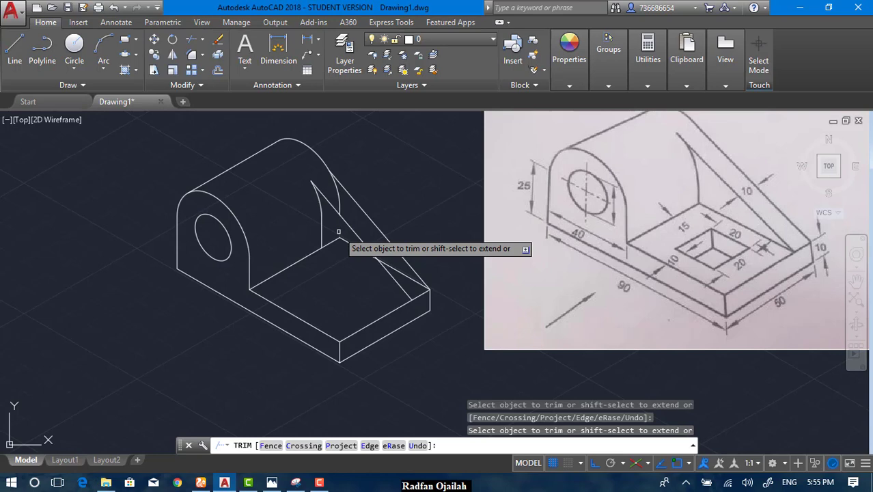
click(339, 200)
key(Escape)
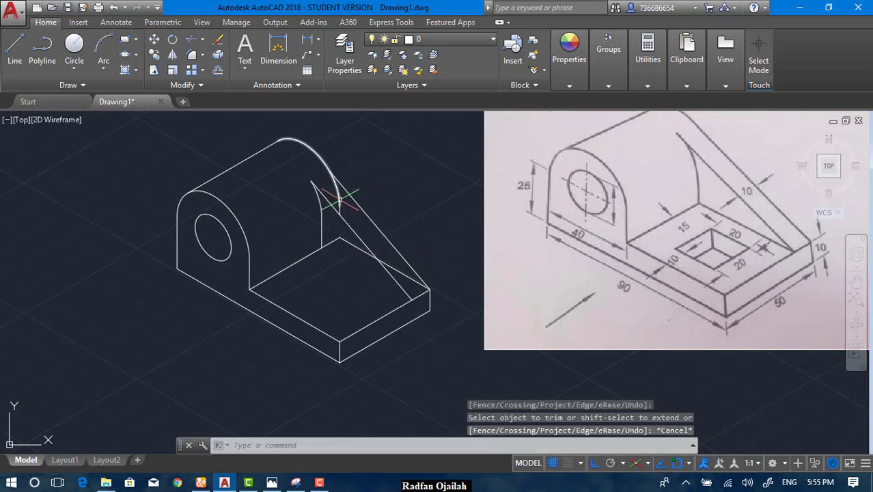
text(tr)
key(Return)
key(Return)
click(339, 199)
key(Escape)
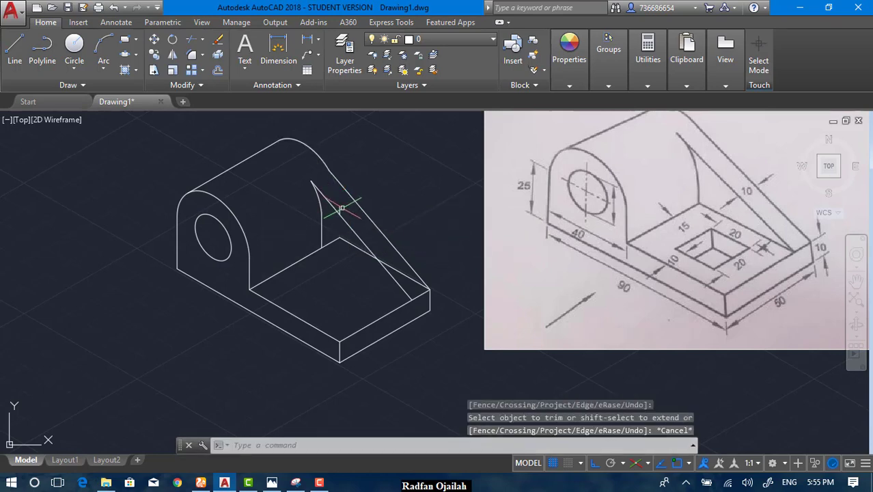
Erase the stray segment near the arc and the duplicate sloped segment
click(341, 203)
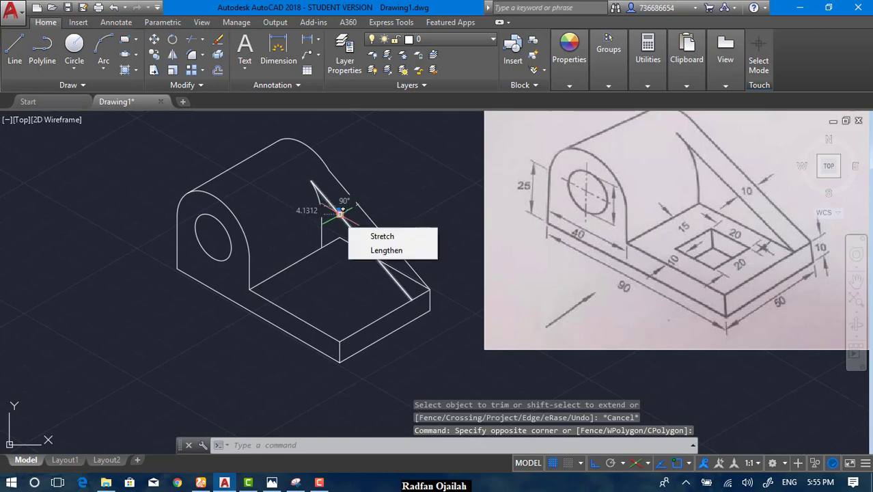
key(Delete)
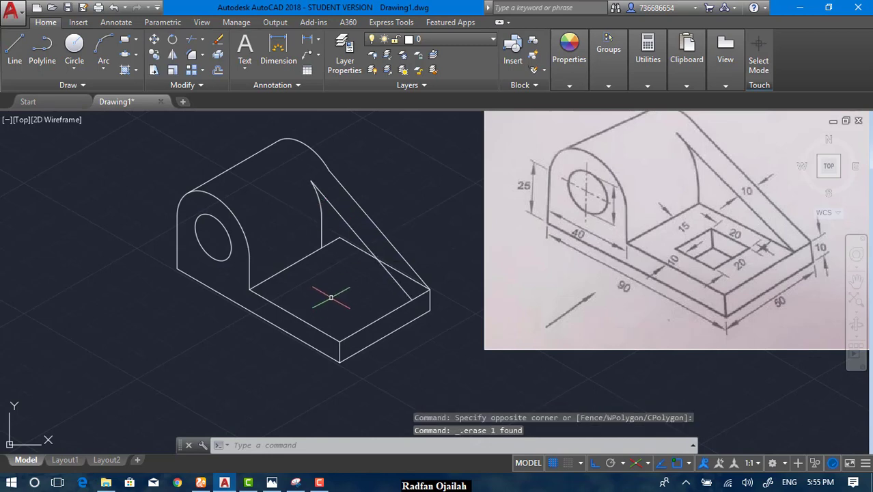
text(tr)
key(Return)
key(Return)
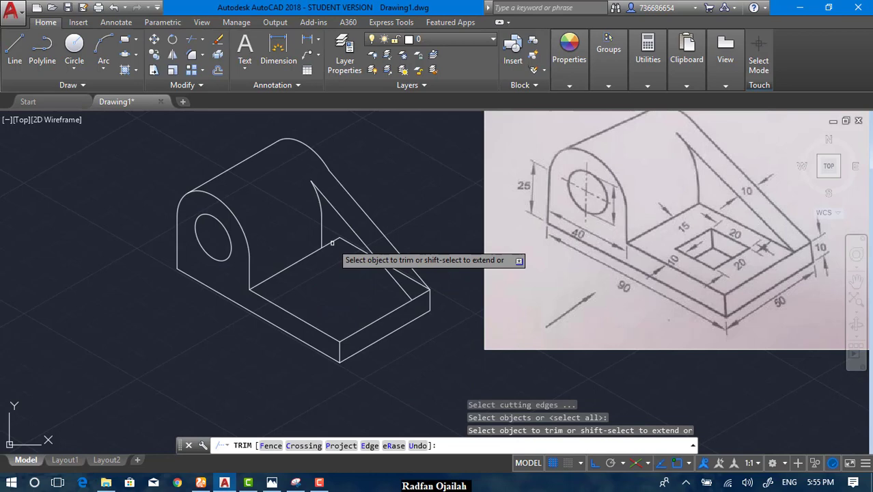
key(Escape)
click(344, 238)
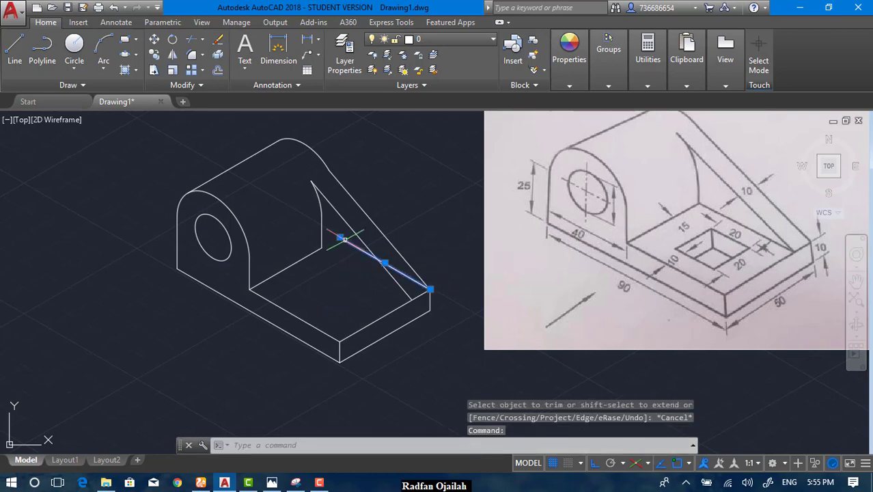
key(Delete)
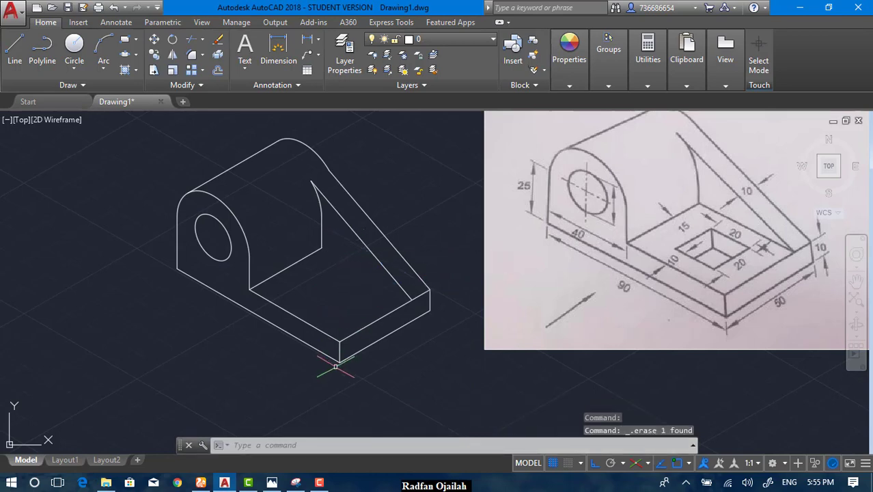
Start and cancel a copy and a line at the base corner, leaving the drawing unchanged
text(ct o)
key(Return)
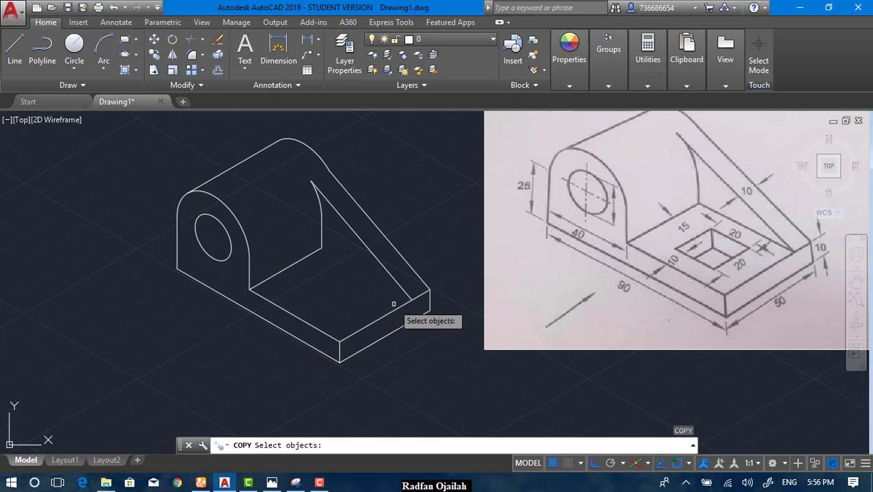
key(Escape)
text(l)
key(Return)
click(411, 298)
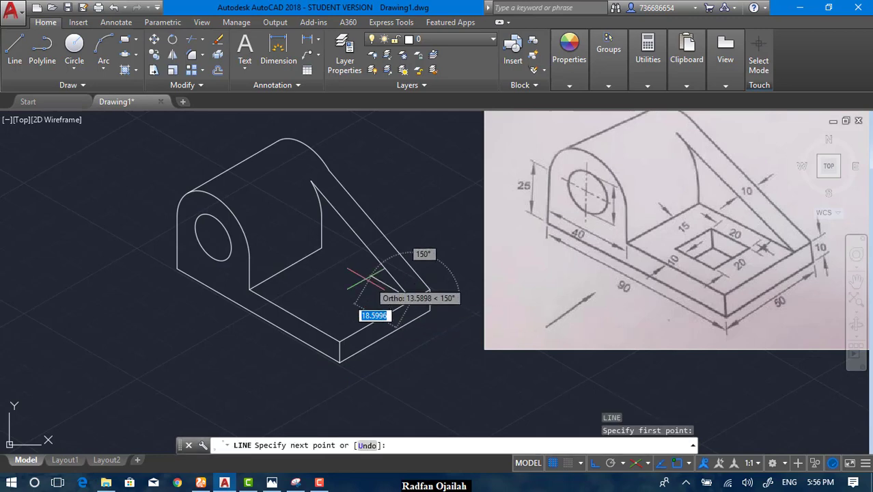
key(Escape)
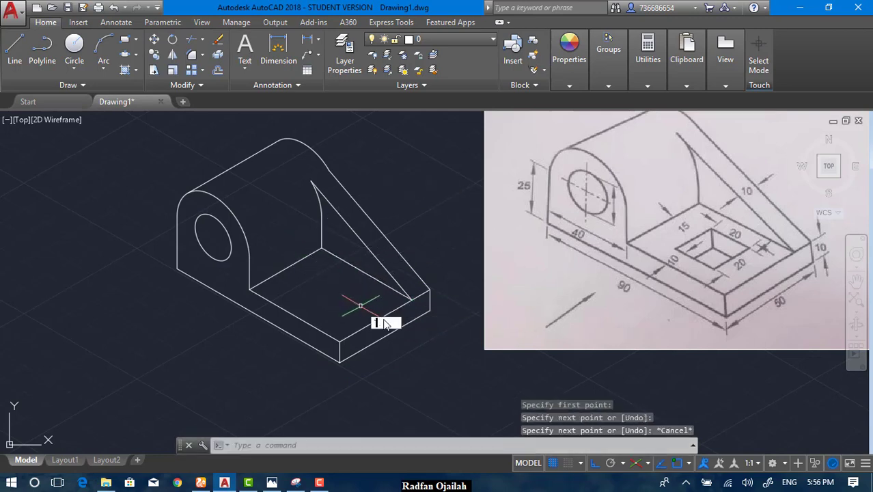
key(Escape)
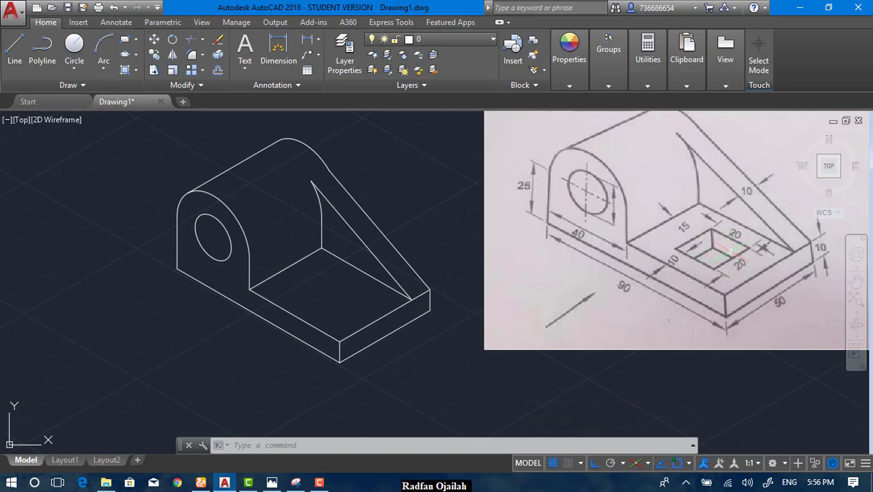
key(Escape)
Draw two guide lines on the base top face: 15 units at 330° and 10 units at 30°
text(l)
key(Return)
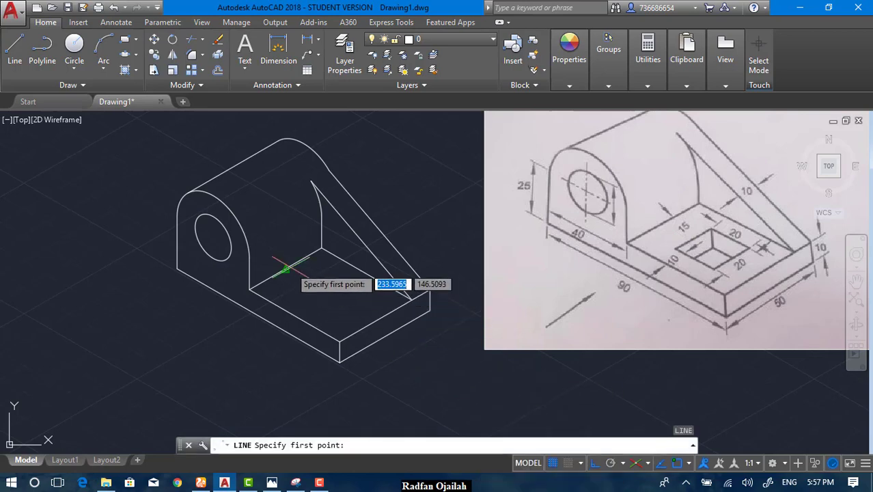
click(286, 269)
text(15)
key(Return)
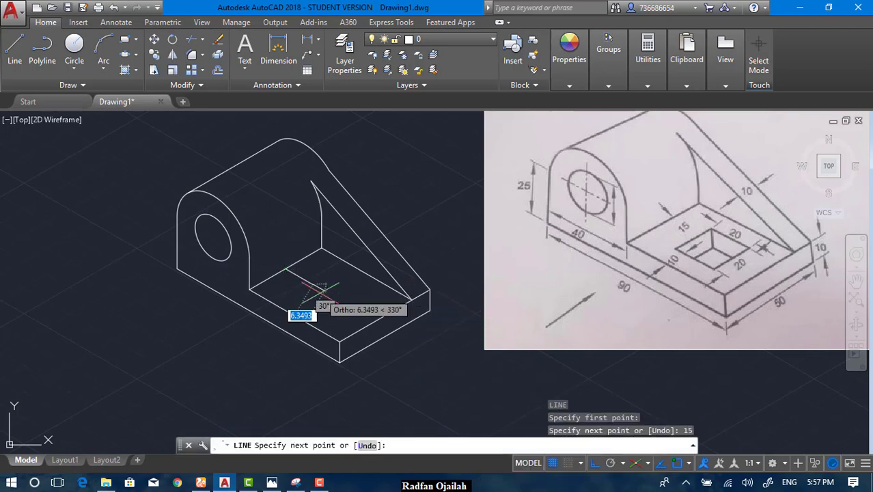
key(Escape)
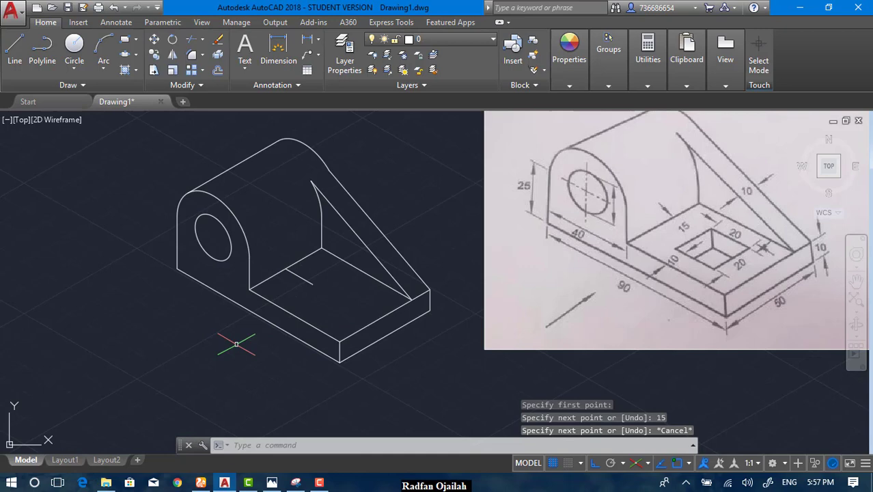
text(l)
key(Return)
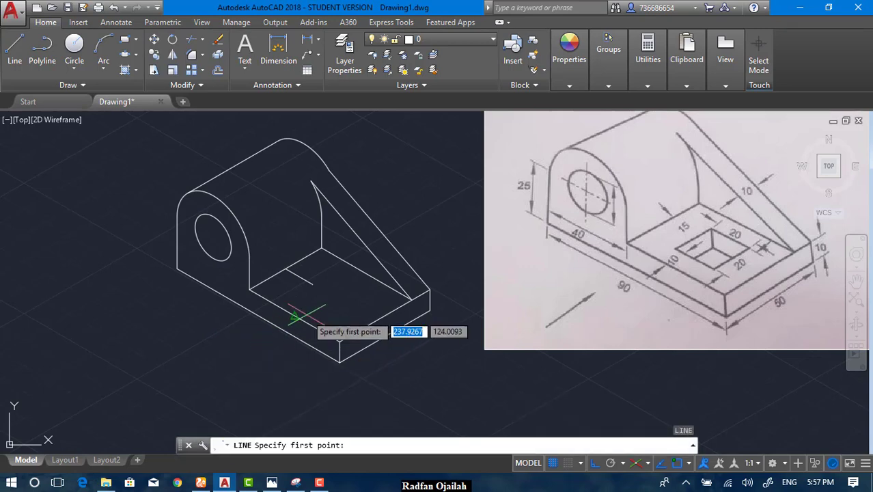
click(295, 314)
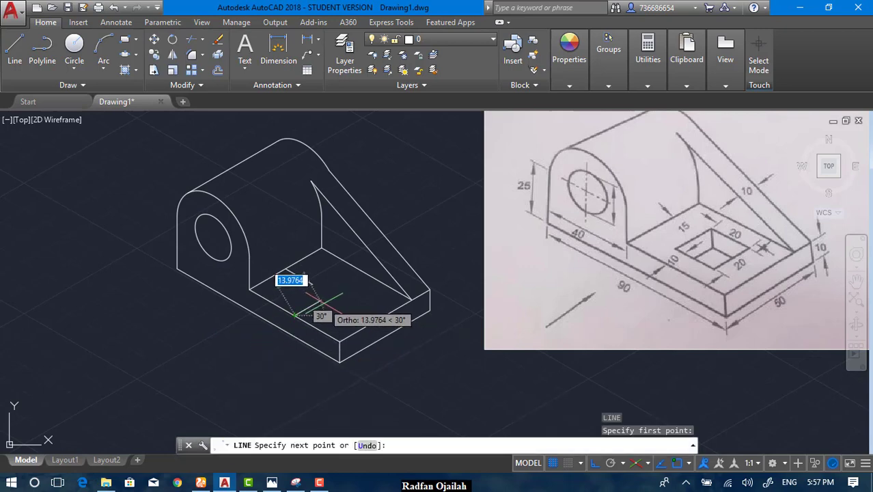
text(10)
key(Return)
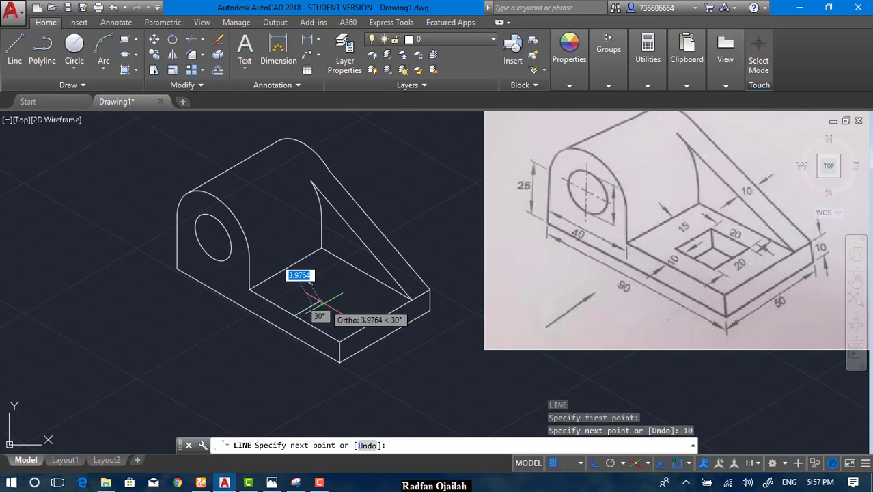
key(Return)
text(2)
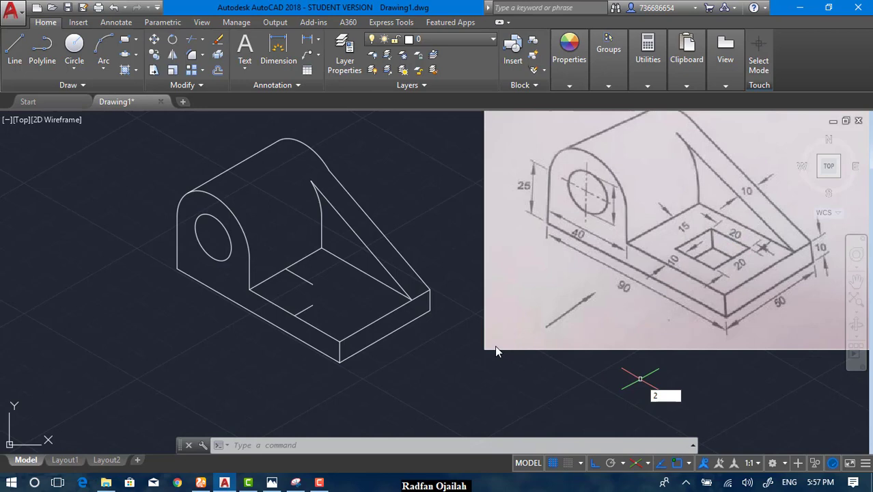
Draw a rhombus below the part from three 20-unit isometric sides, then close it
key(Escape)
key(Return)
click(396, 384)
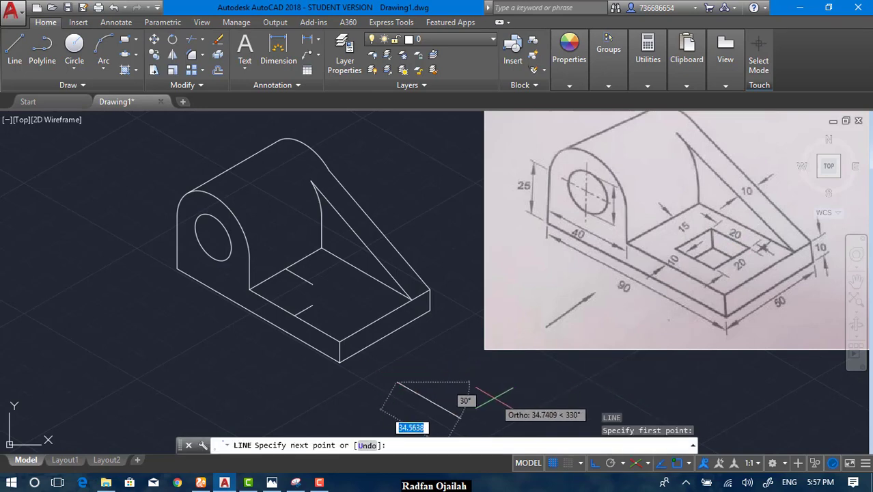
text(20)
key(Return)
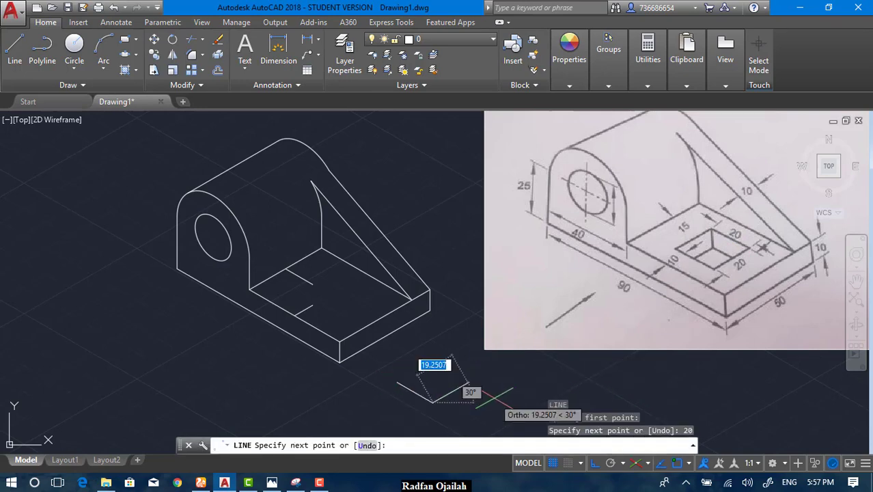
text(20)
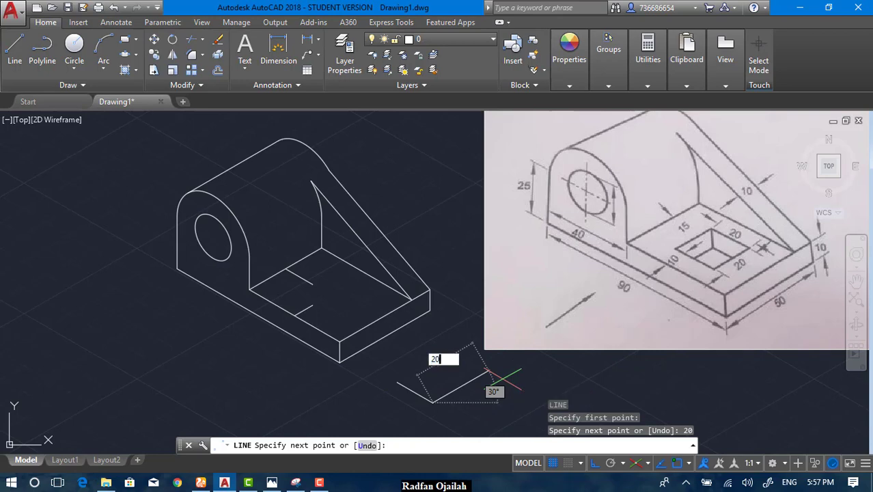
key(Return)
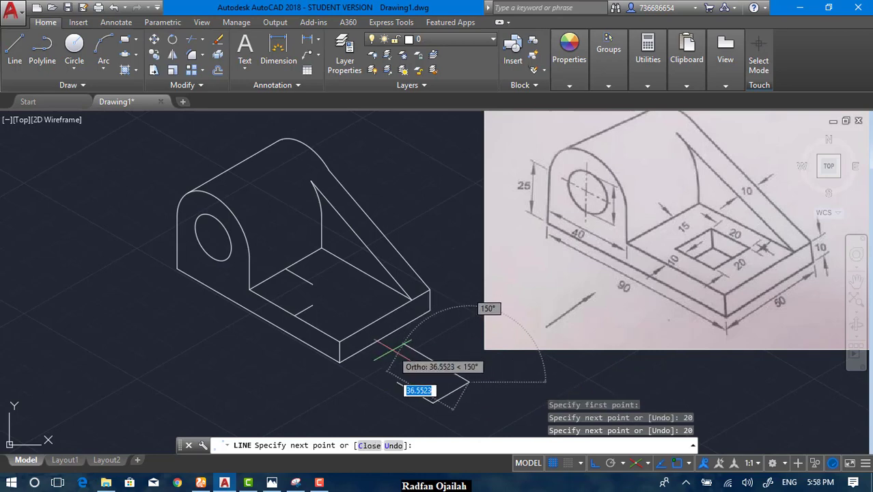
text(20)
key(Return)
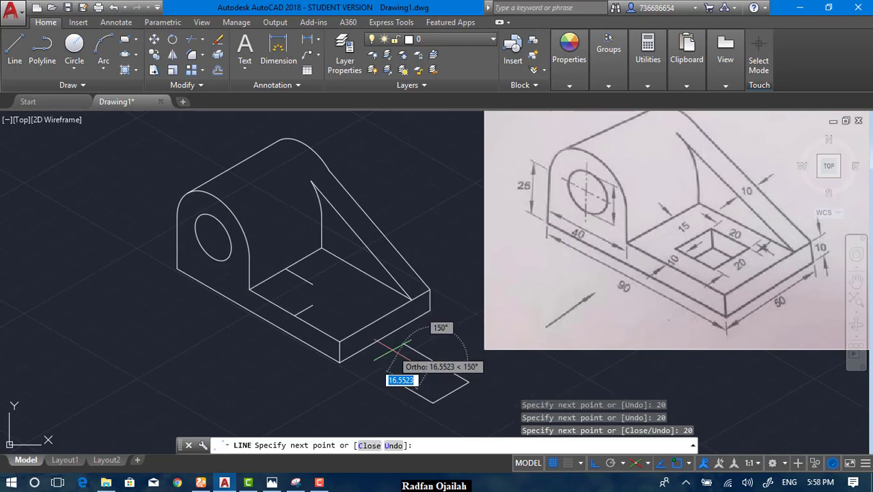
text(c)
key(Return)
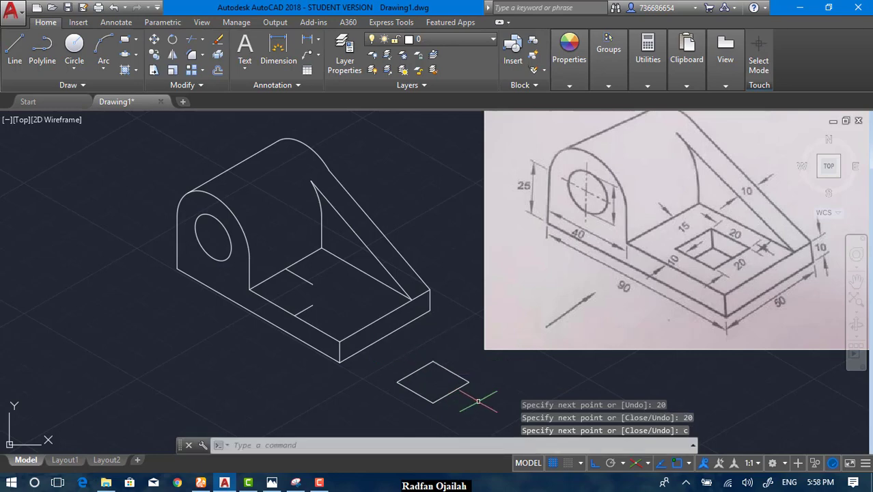
Select the 20-by-20 square for a move, then cancel after picking a base point
text(m)
key(Return)
click(473, 358)
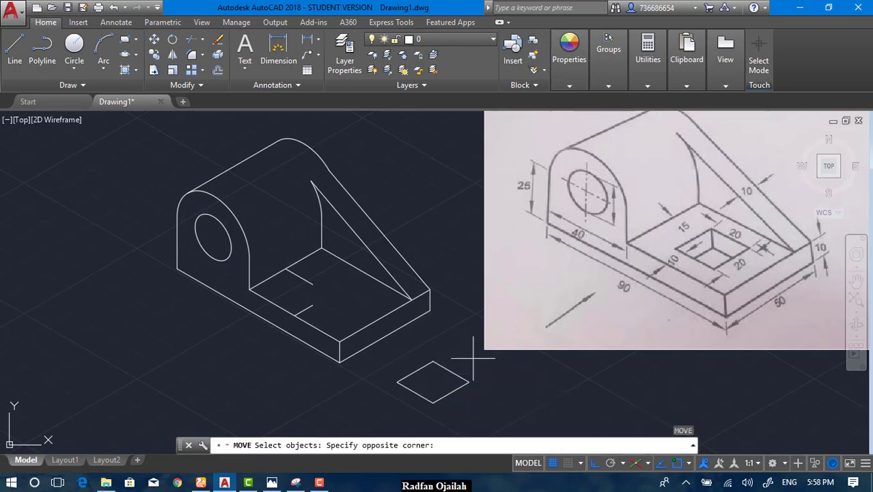
click(395, 413)
key(Return)
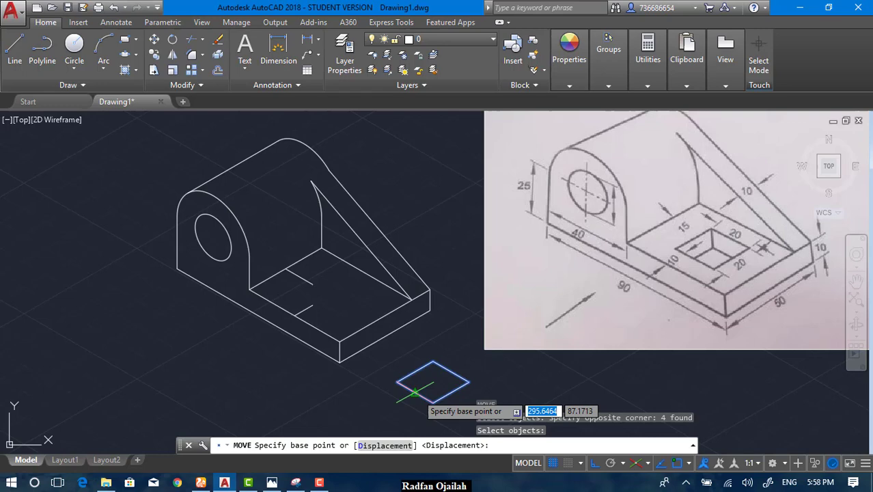
click(414, 392)
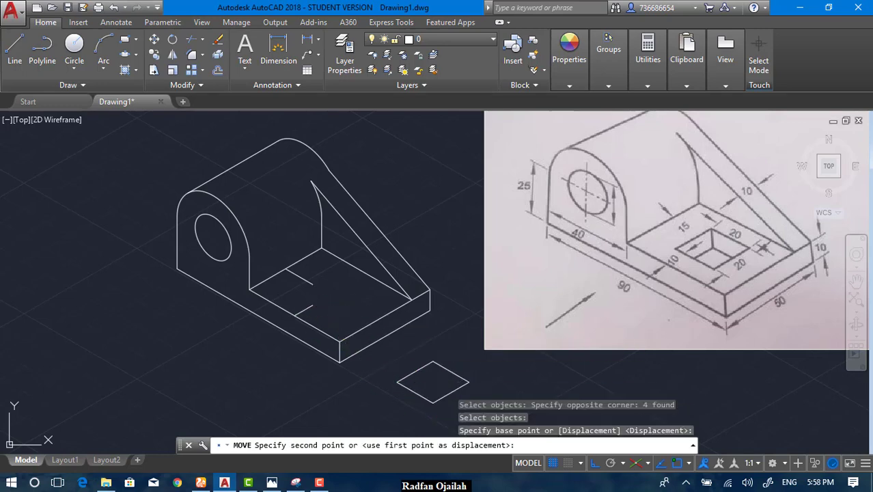
key(Escape)
Move the square by its edge midpoint onto the base's top face
text(m)
key(Return)
click(468, 349)
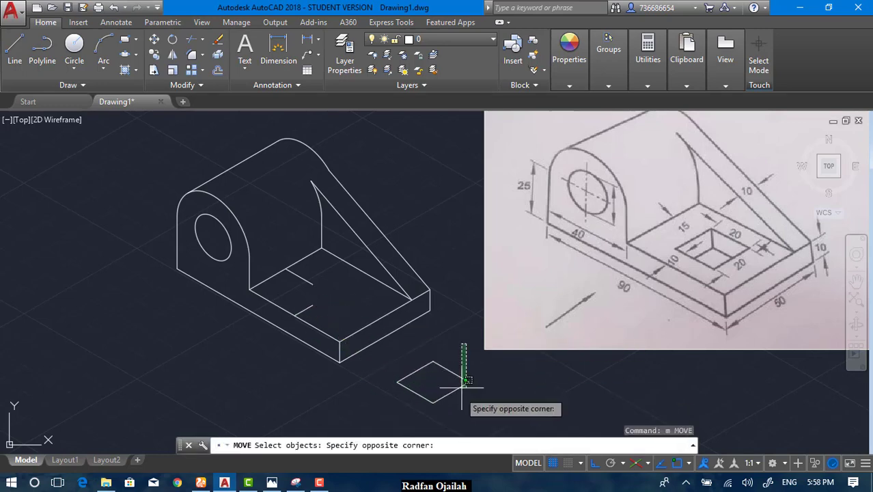
click(395, 413)
key(Return)
click(415, 370)
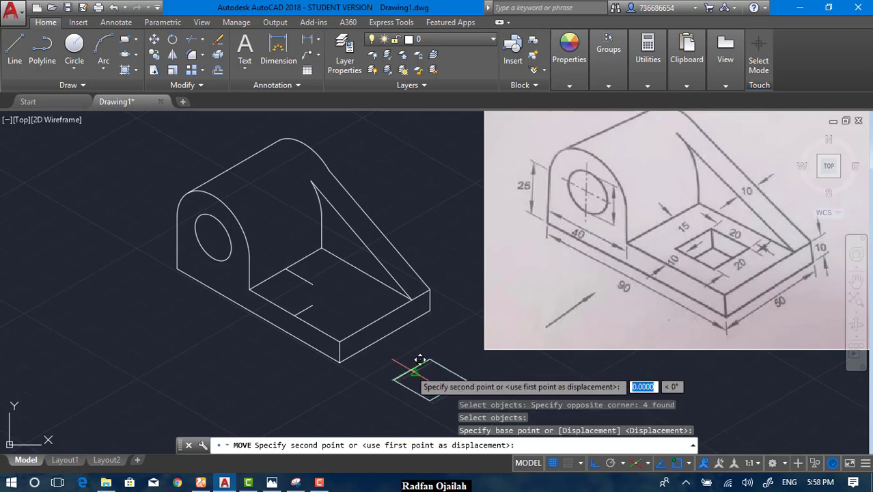
click(312, 284)
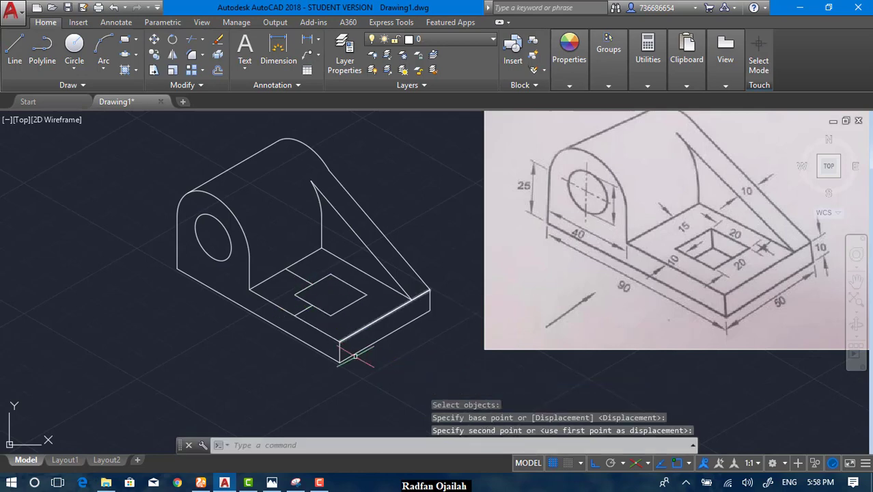
key(Escape)
Erase the two leftover short guide lines
click(305, 310)
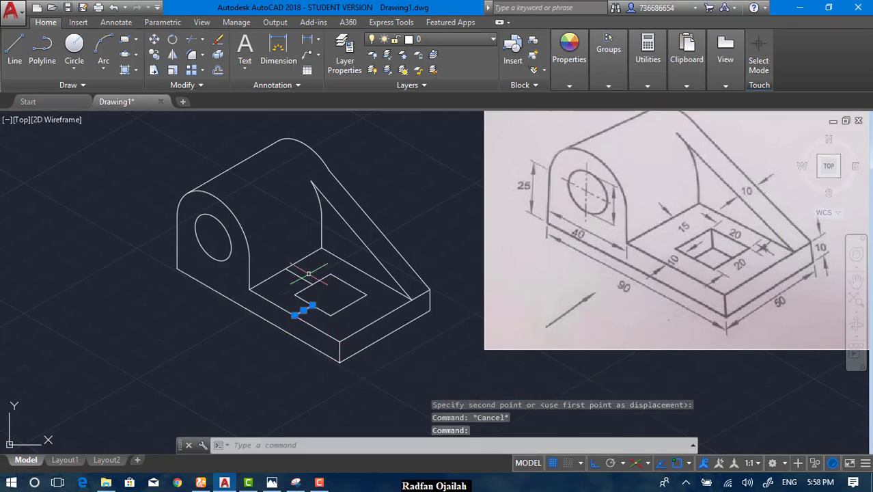
click(299, 276)
key(Delete)
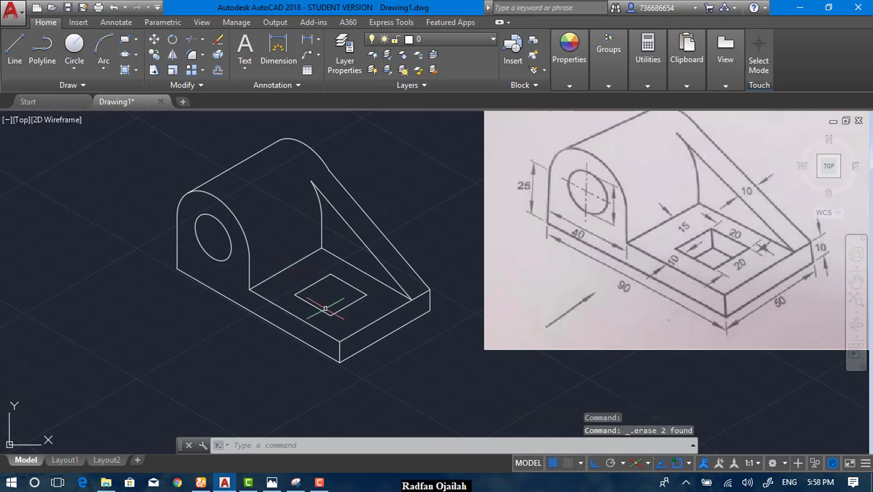
Draw a 10-unit depth line straight down from the square's top corner in the right isoplane
scroll(260, 345, up, 2)
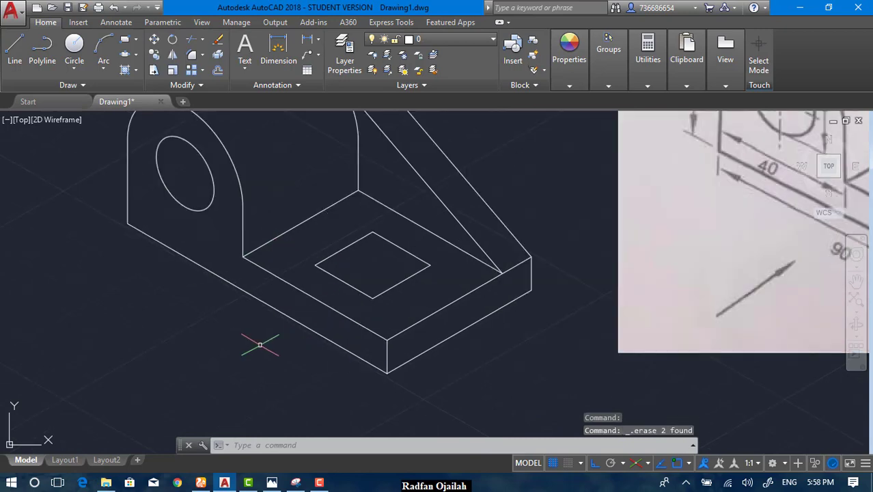
key(Escape)
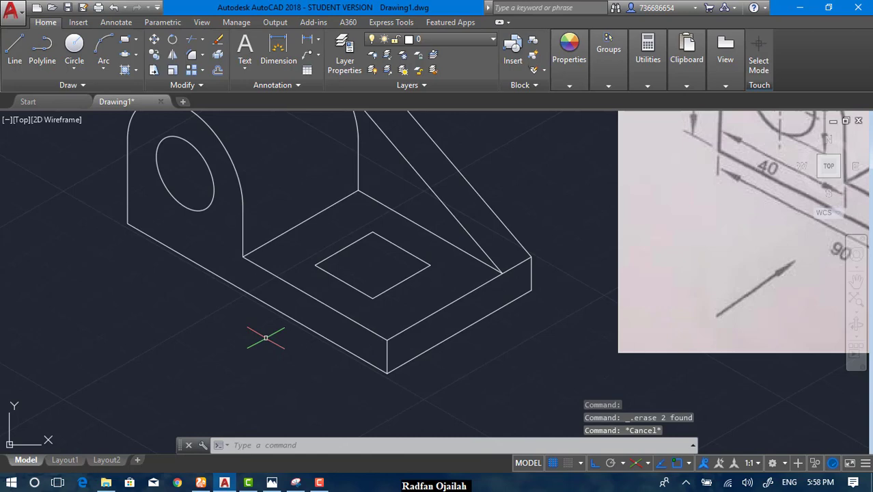
text(L)
key(Return)
click(373, 233)
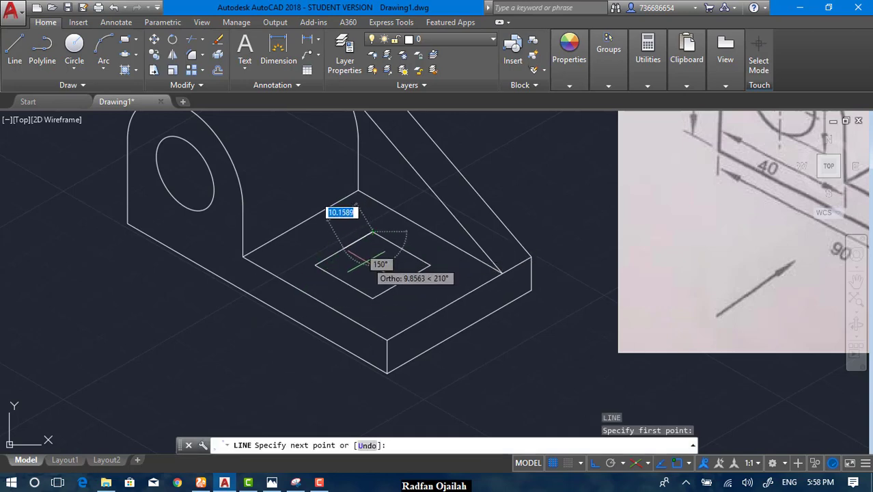
key(F5)
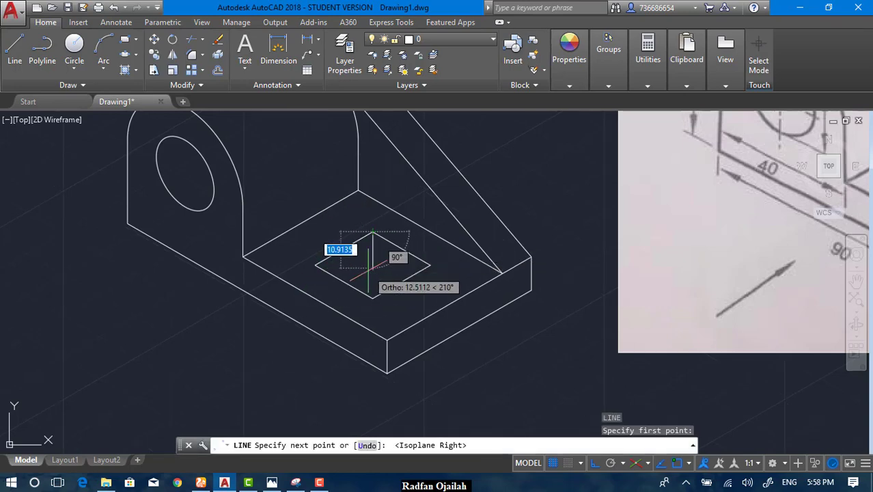
text(10)
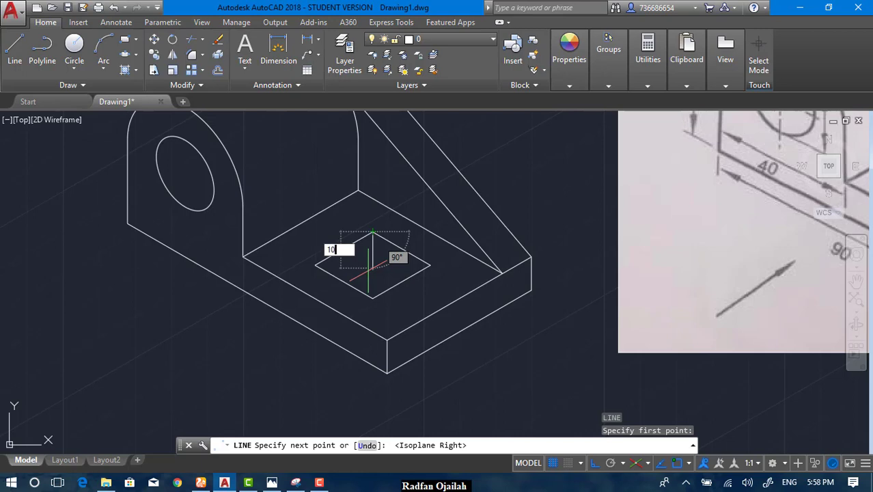
key(Return)
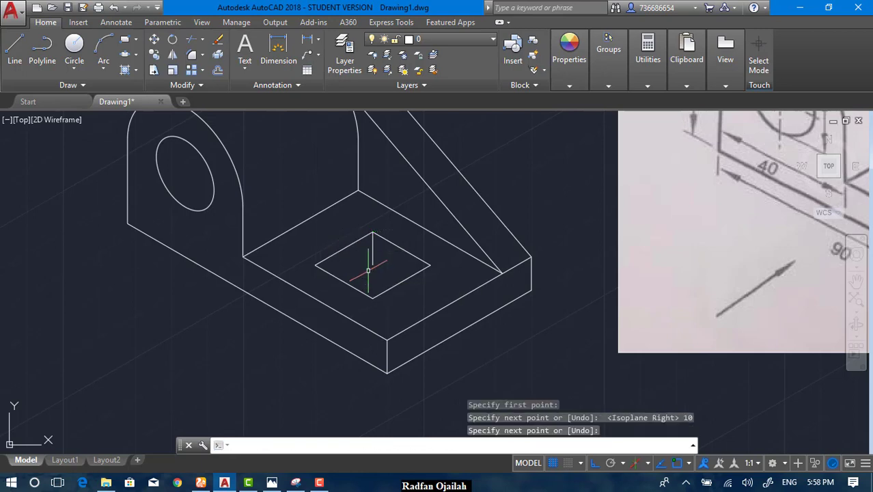
Copy the square's two upper edges down 10 units to the depth line's bottom
text(co)
key(Return)
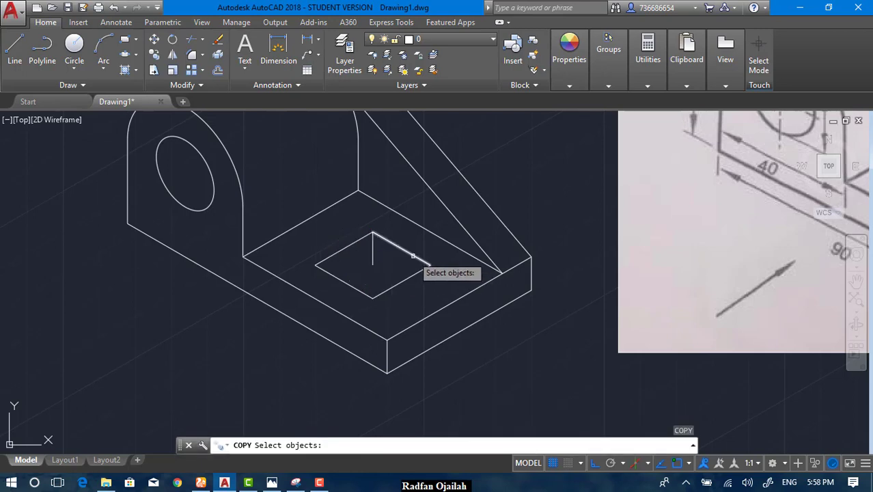
click(411, 255)
click(357, 242)
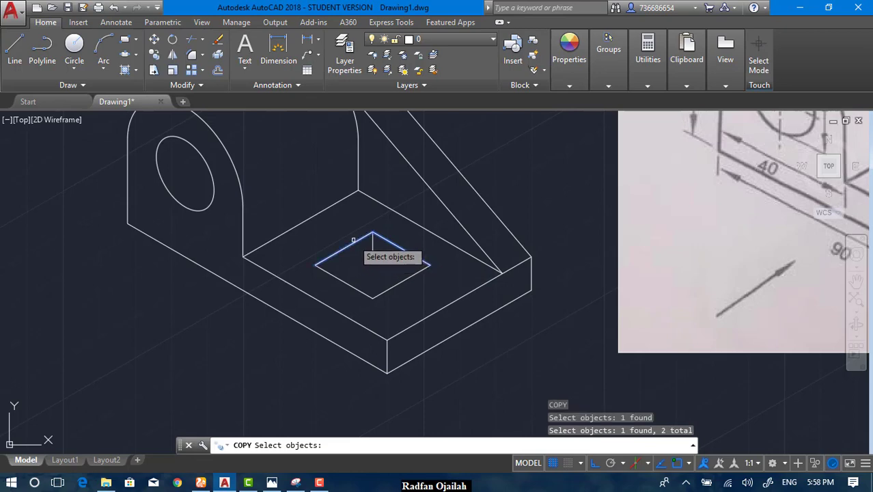
key(Return)
click(373, 232)
click(373, 265)
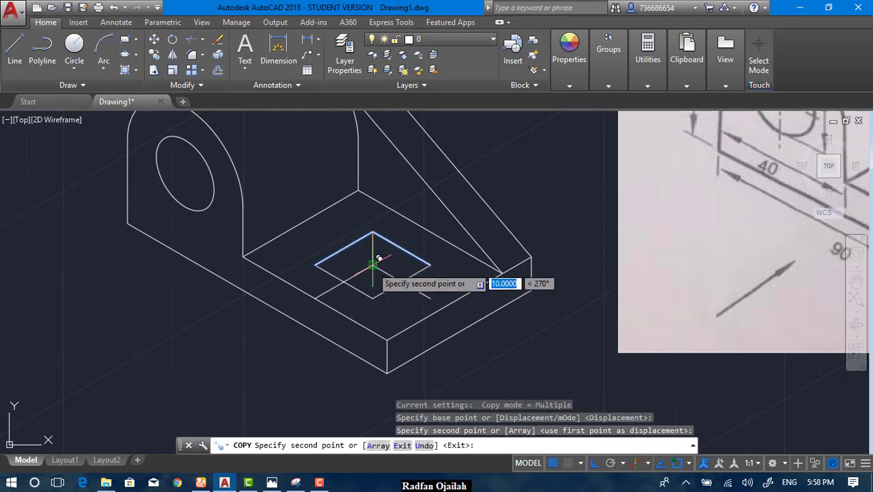
key(Escape)
Trim the copied edges' left and right overhangs at the square's lower edges
key(Return)
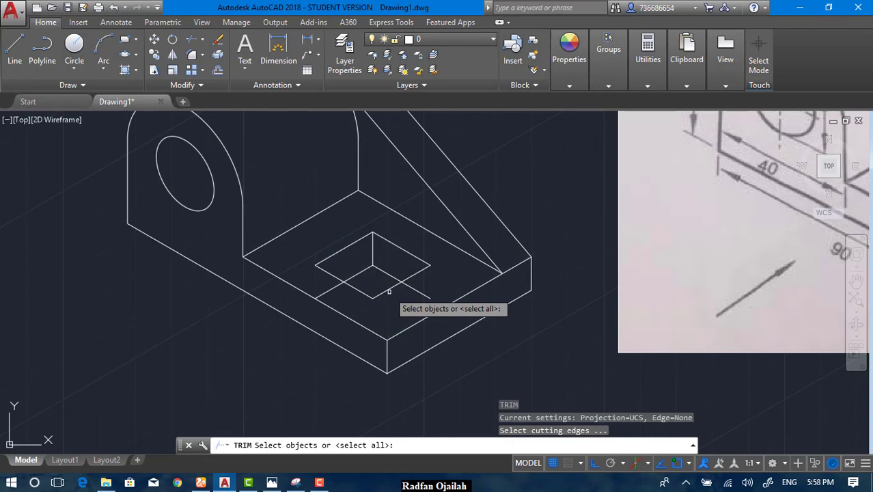
click(390, 288)
click(345, 283)
key(Return)
click(416, 288)
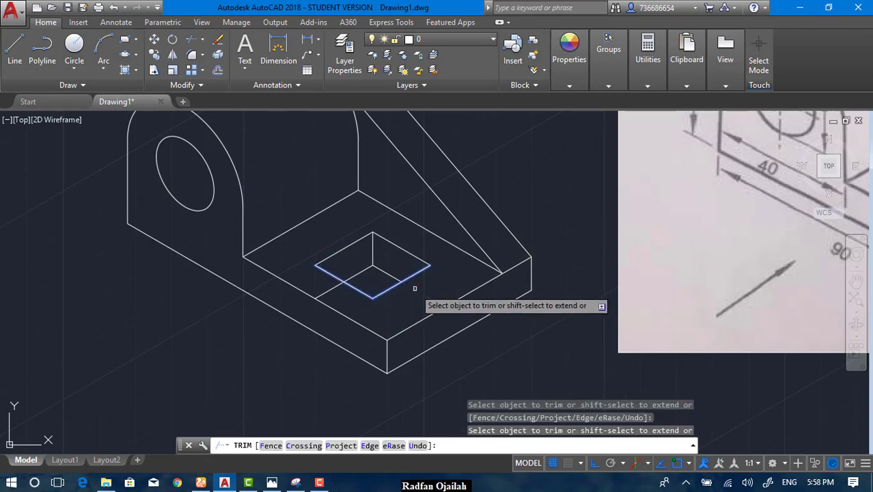
click(335, 287)
key(Escape)
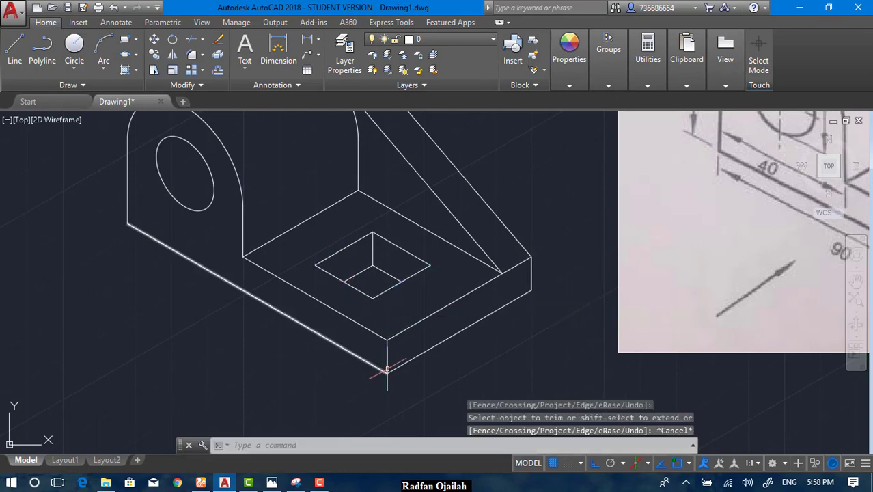
scroll(394, 372, down, 4)
Turn off the background grid
scroll(454, 384, up, 2)
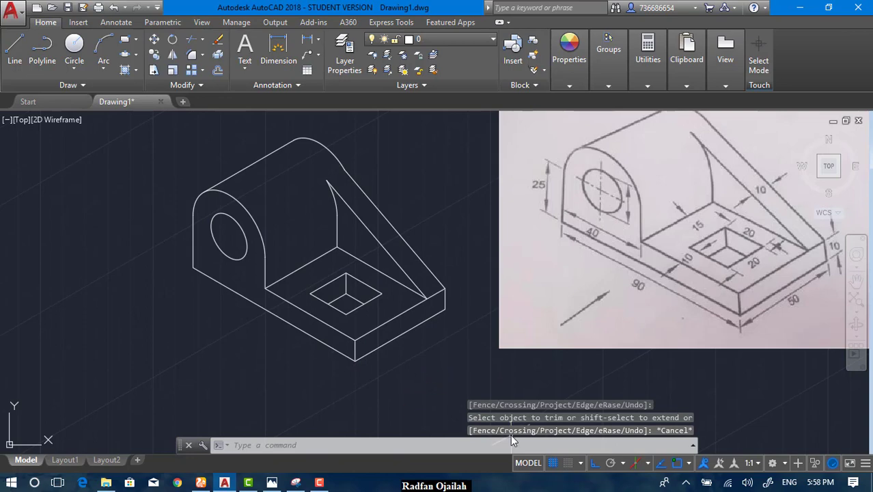
click(553, 462)
scroll(219, 300, down, 2)
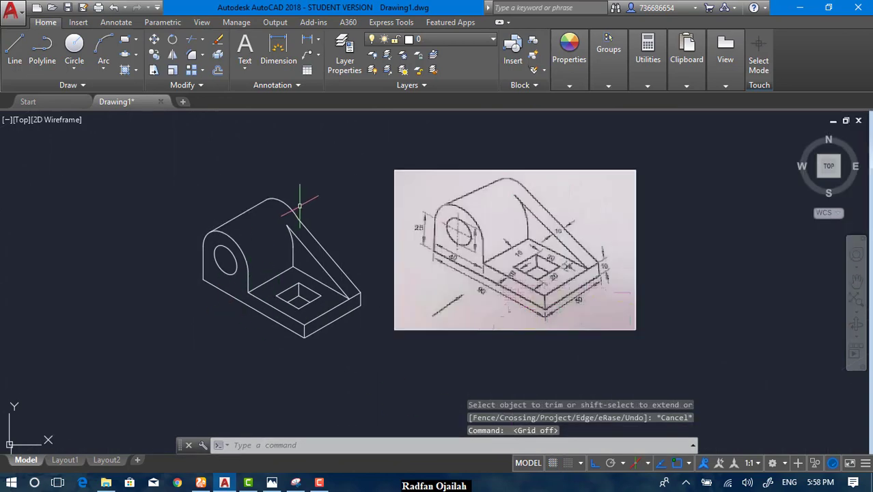
Shrink the reference photo by dragging its top-right grip down and to the left
click(683, 297)
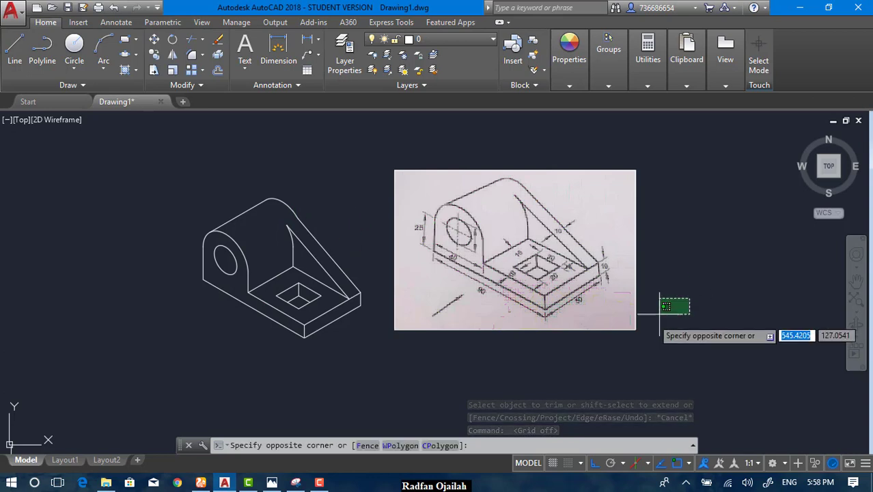
click(579, 358)
click(636, 329)
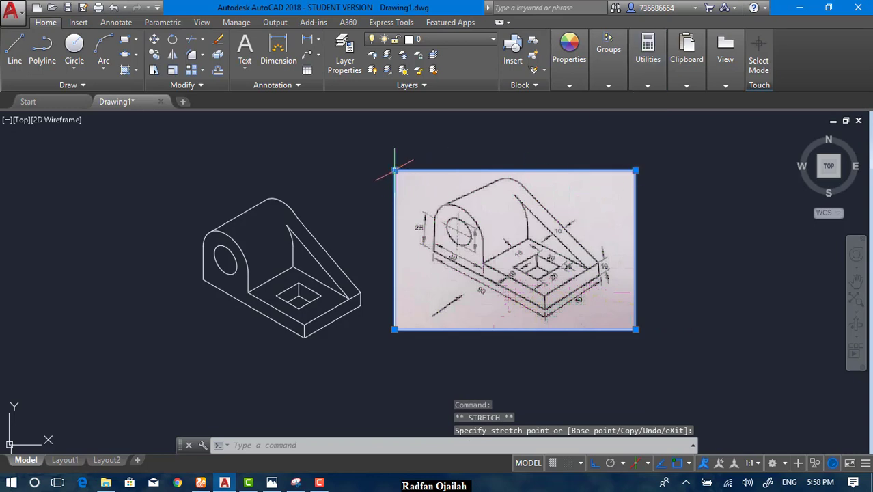
key(Escape)
click(635, 186)
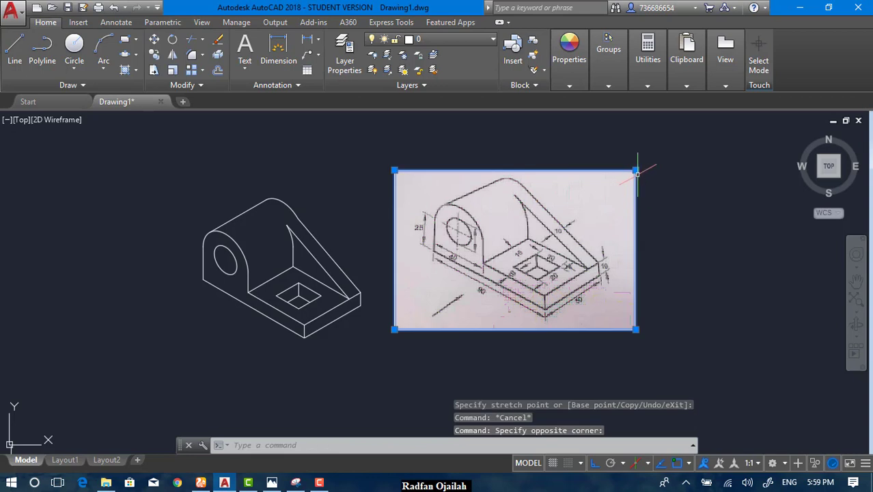
click(637, 172)
click(553, 250)
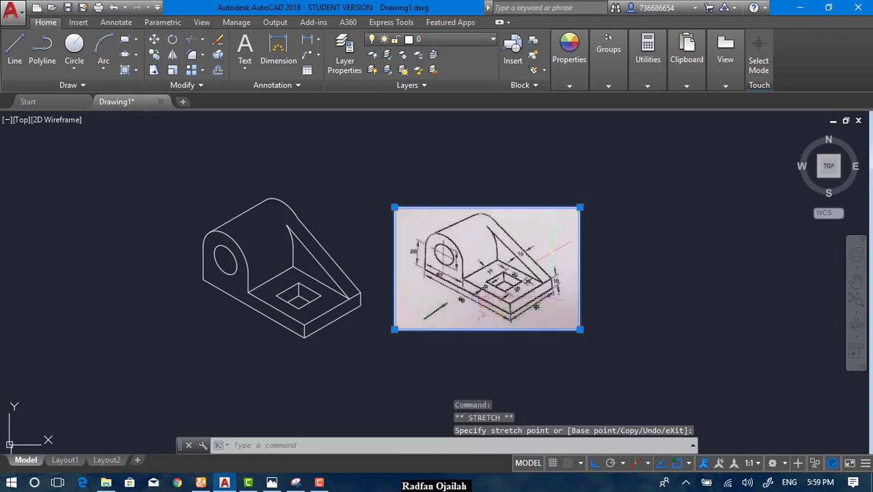